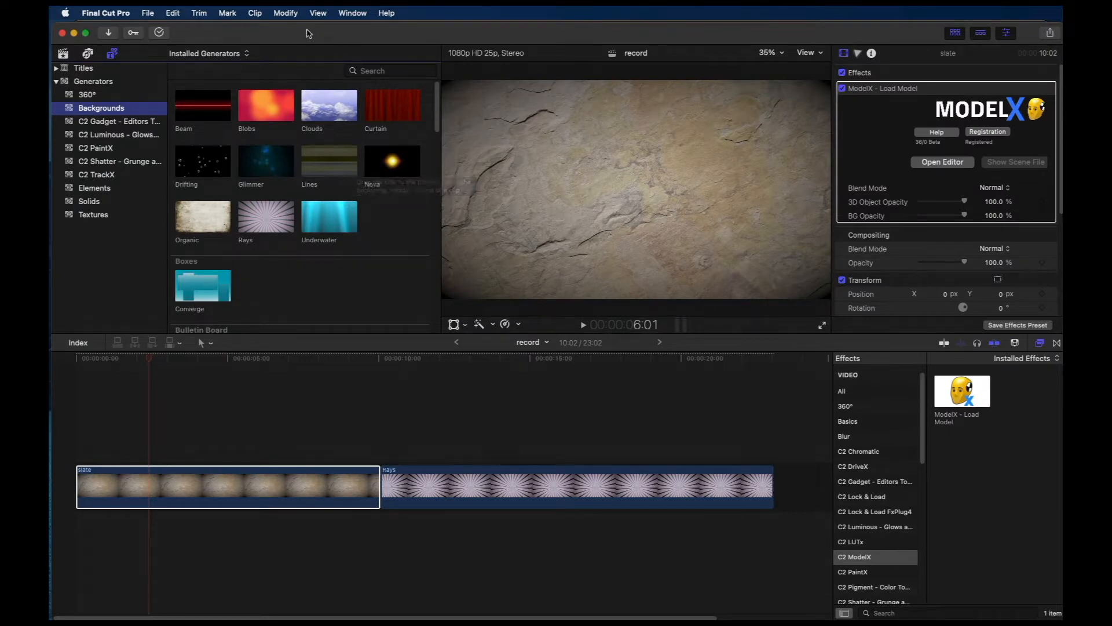
Step: Browse the Medical and Office categories of the built-in 3D model library, closing it without loading anything
{"action": "left_click_drag", "start_coordinate": [308, 33], "coordinate": [311, 40]}
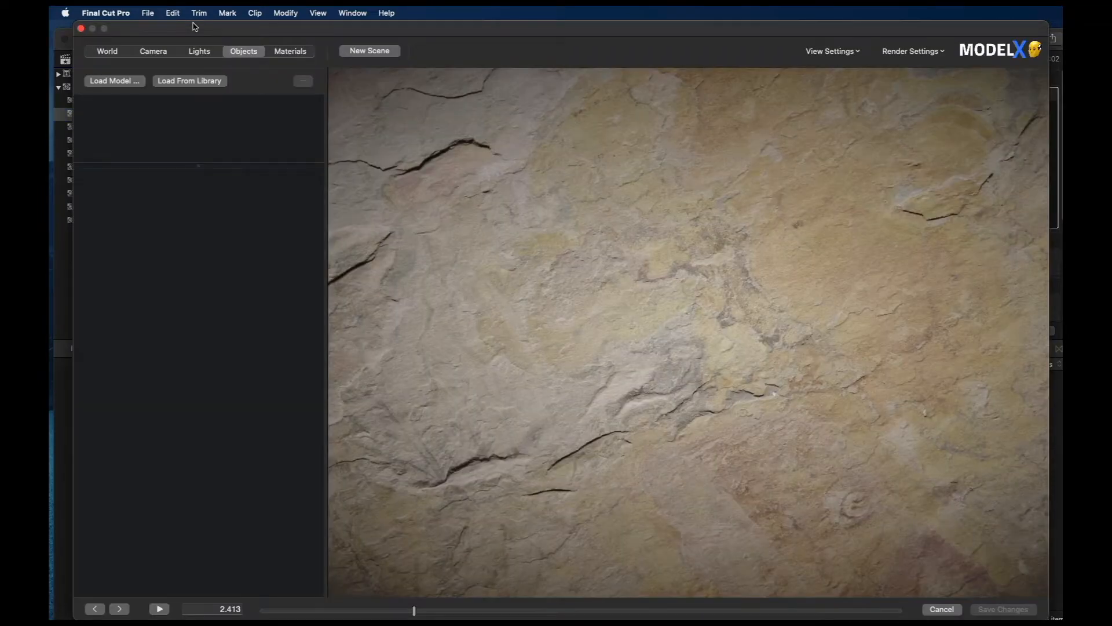
{"action": "left_click", "coordinate": [186, 82]}
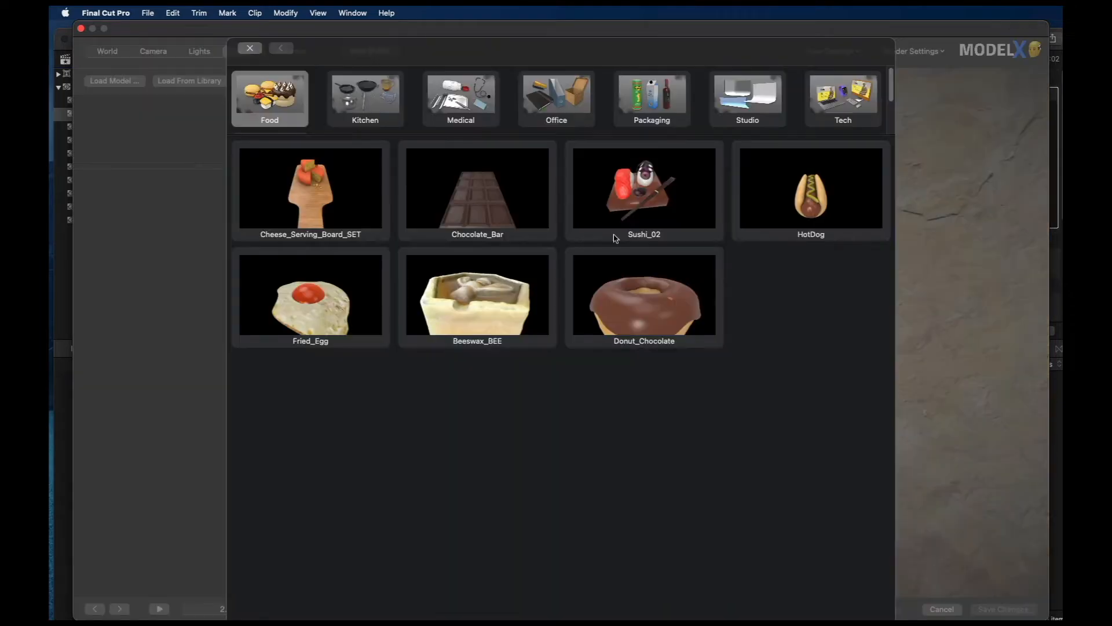
{"action": "left_click", "coordinate": [455, 109]}
{"action": "left_click", "coordinate": [572, 108]}
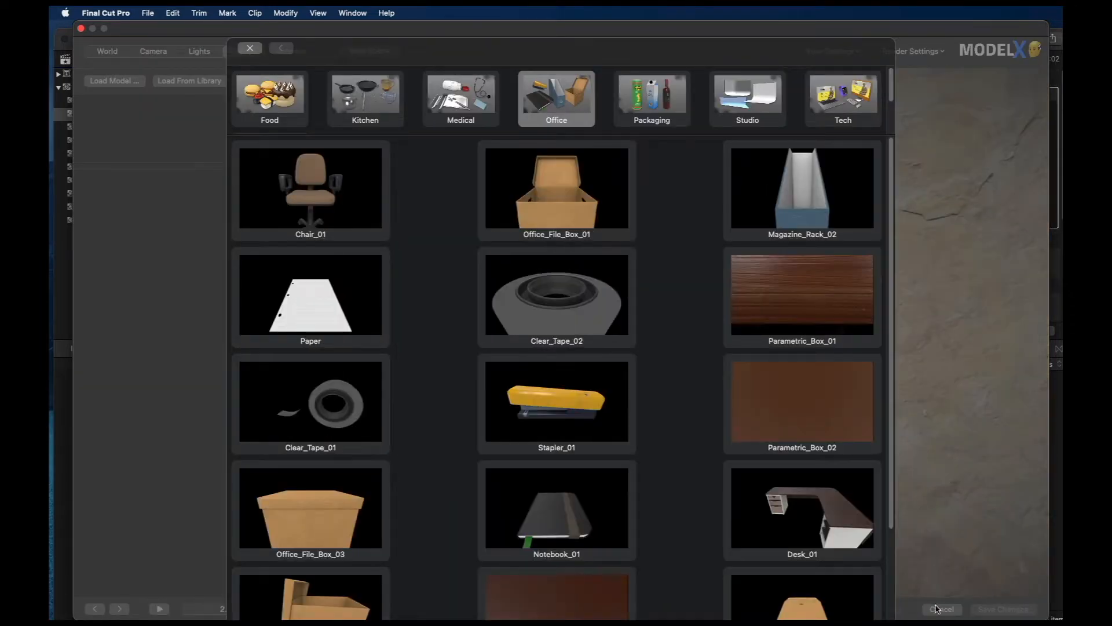
{"action": "left_click", "coordinate": [250, 51]}
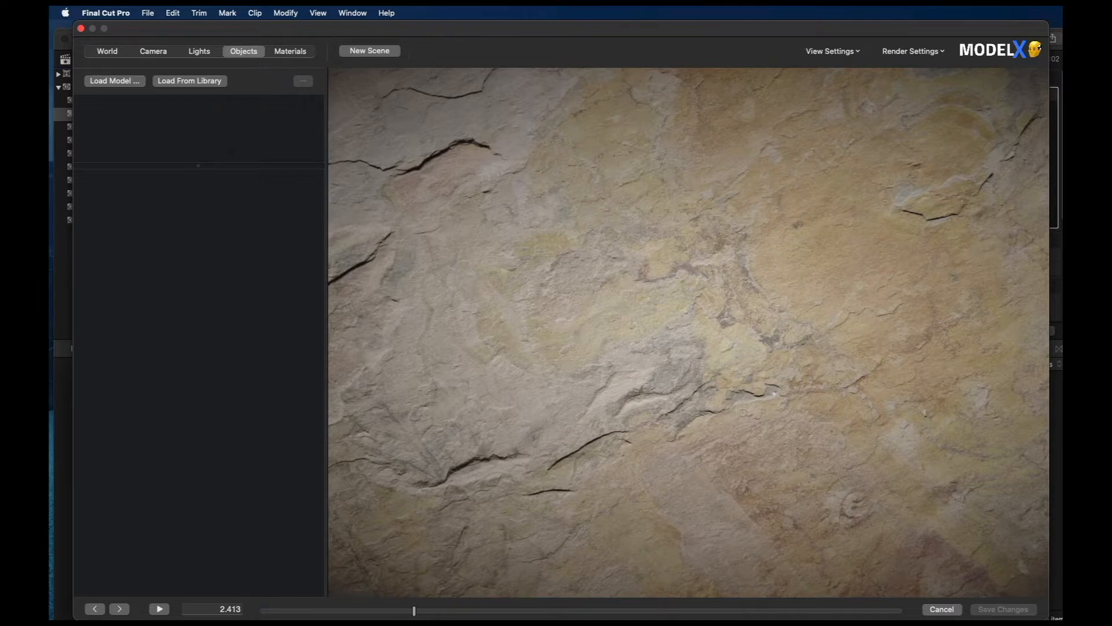
Step: Switch to Safari, inspect the Golden Eagle flintlock pistol on Sketchfab by rotating it, and return to the ModelX editor
{"action": "key", "text": "super+Tab"}
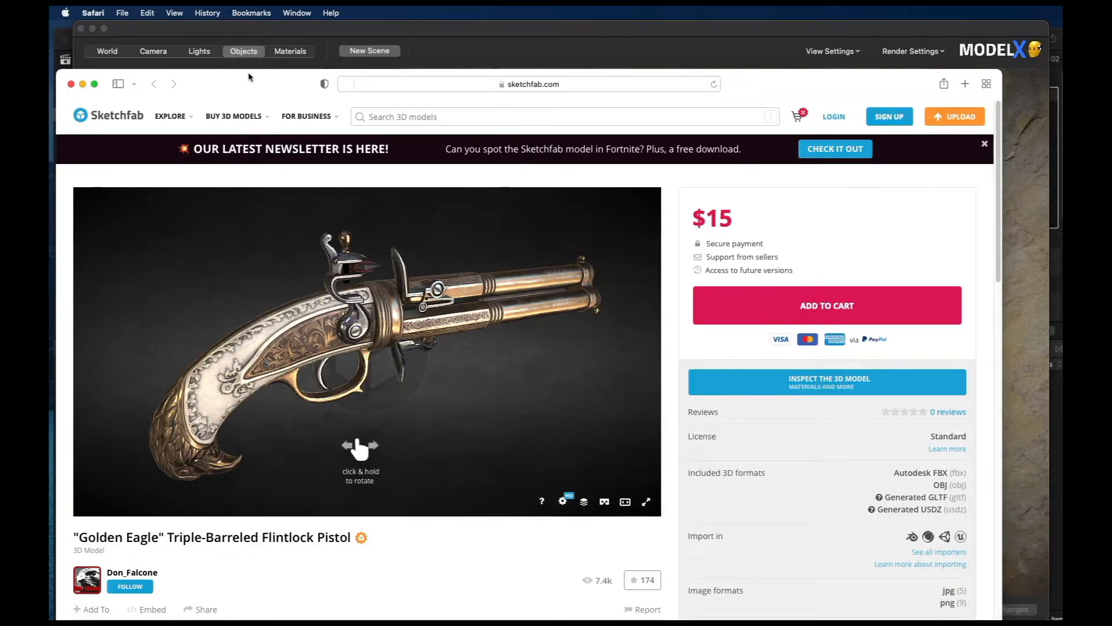
{"action": "left_click_drag", "start_coordinate": [252, 82], "coordinate": [255, 50]}
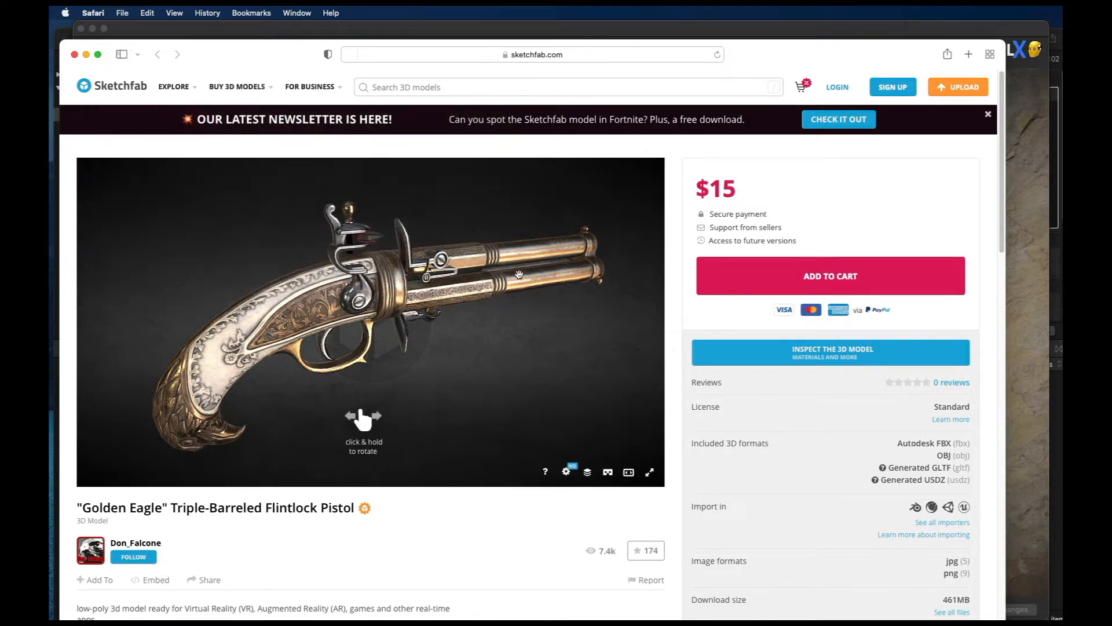
{"action": "mouse_move", "coordinate": [518, 275]}
{"action": "left_mouse_down"}
{"action": "mouse_move", "coordinate": [463, 274]}
{"action": "mouse_move", "coordinate": [522, 268]}
{"action": "left_mouse_up"}
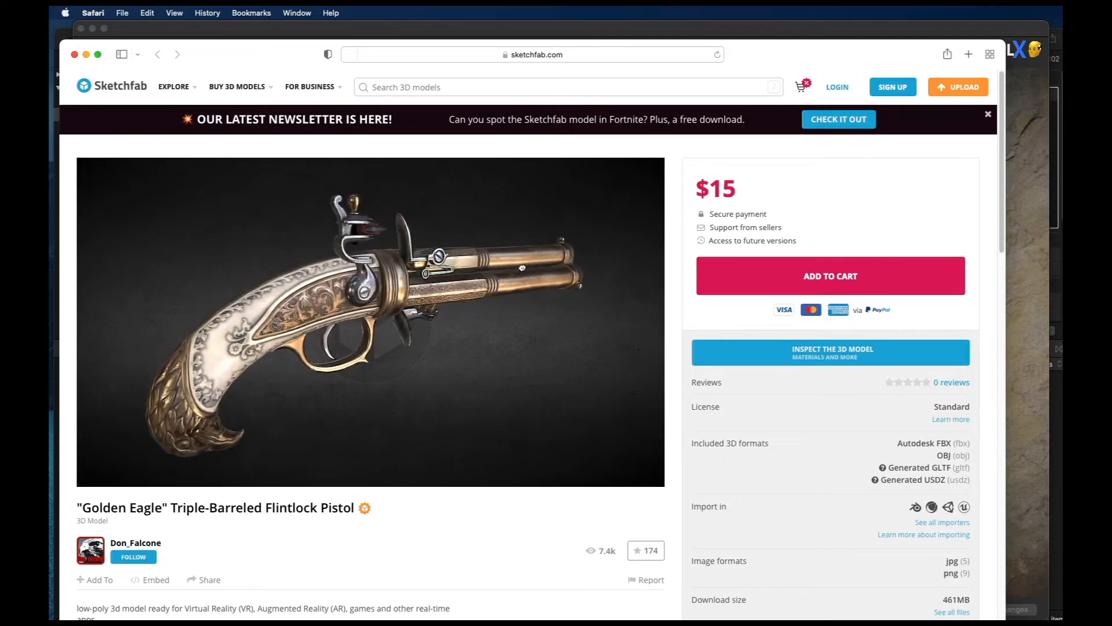
{"action": "left_click", "coordinate": [264, 24]}
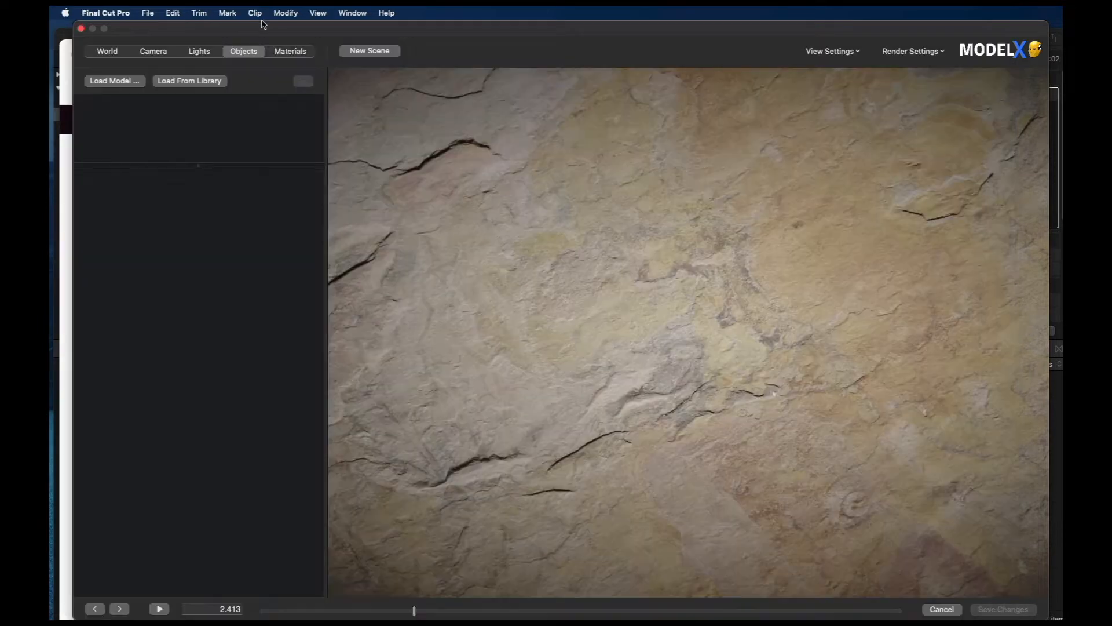
Step: Load the Golden Eagle flintlock pistol USDZ model from the ModelX_Tutorials folder into the scene
{"action": "left_click", "coordinate": [117, 81]}
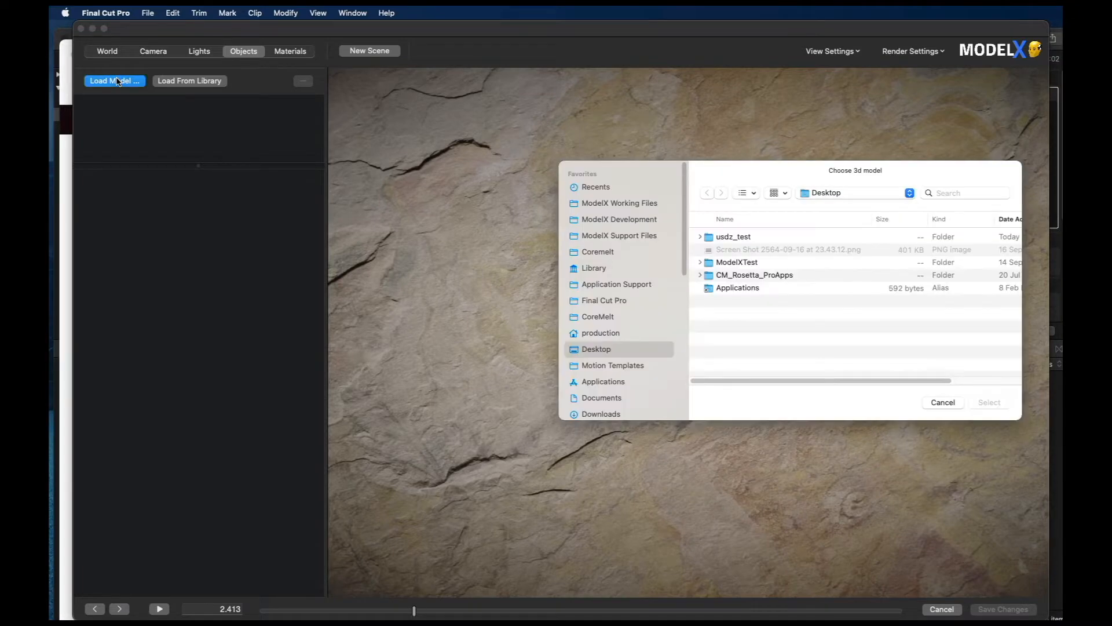
{"action": "left_click", "coordinate": [839, 192]}
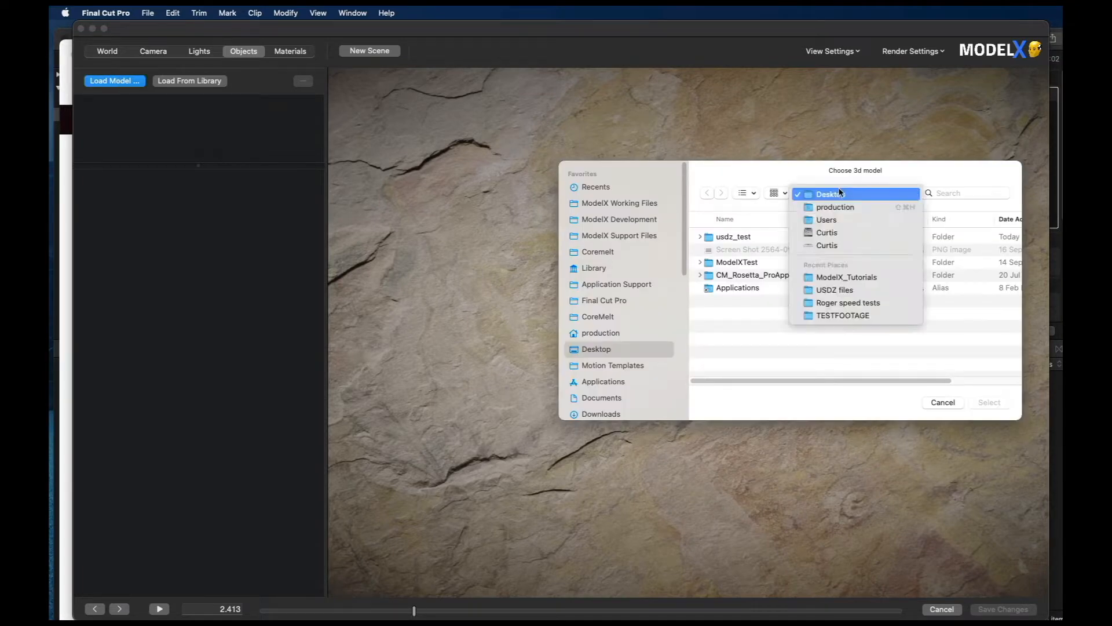
{"action": "left_click", "coordinate": [850, 277]}
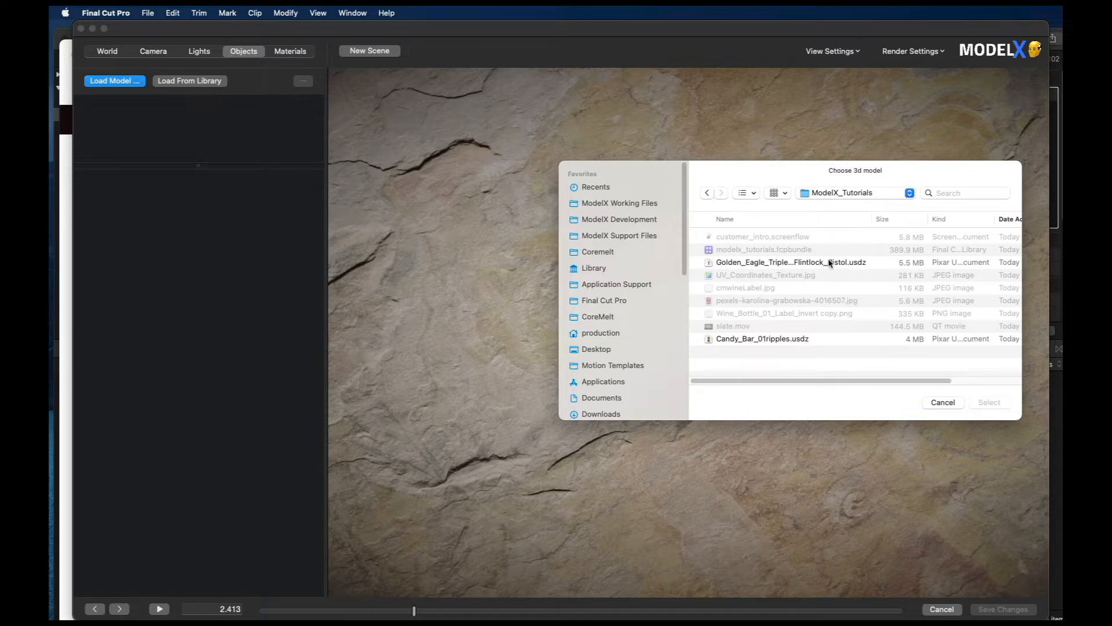
{"action": "left_click", "coordinate": [830, 263]}
{"action": "left_click", "coordinate": [990, 402]}
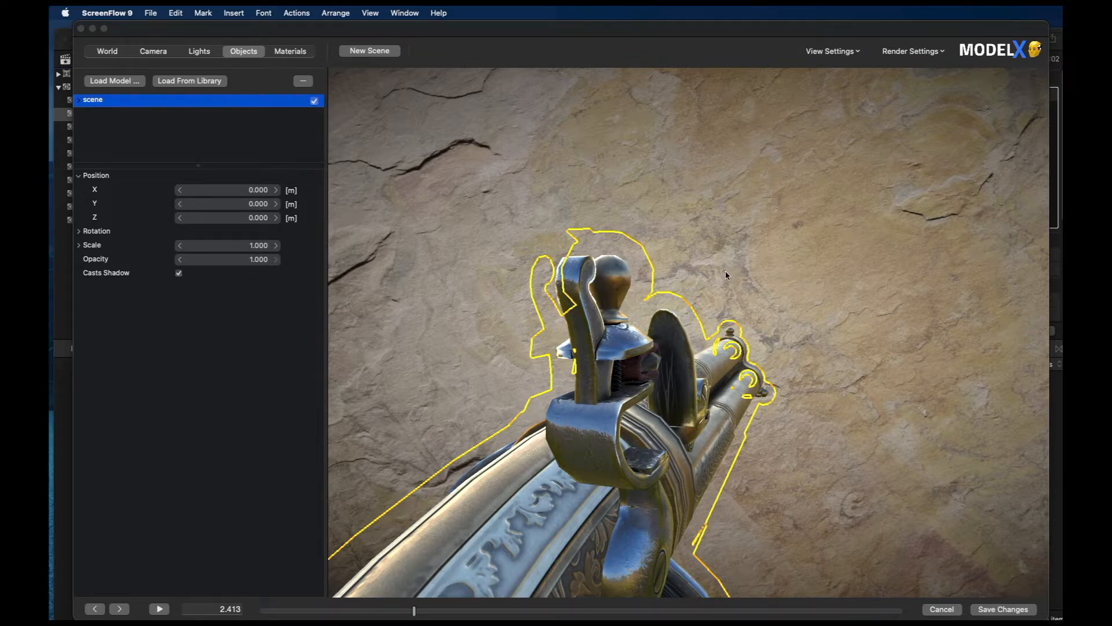
Step: Orbit the camera to a side view of the pistol and pull back until nearly the whole gun fits in frame
{"action": "left_click_drag", "start_coordinate": [727, 272], "coordinate": [934, 248]}
{"action": "left_click_drag", "start_coordinate": [762, 292], "coordinate": [1019, 264]}
{"action": "left_click_drag", "start_coordinate": [884, 279], "coordinate": [930, 304]}
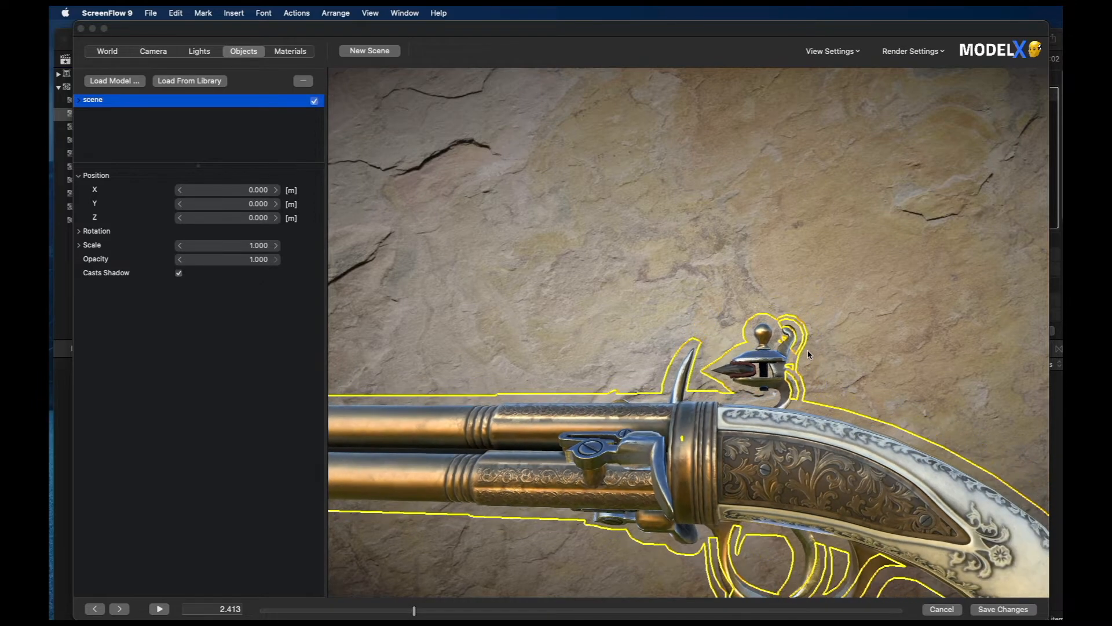
{"action": "scroll", "coordinate": [808, 351], "scroll_direction": "down", "scroll_amount": 5}
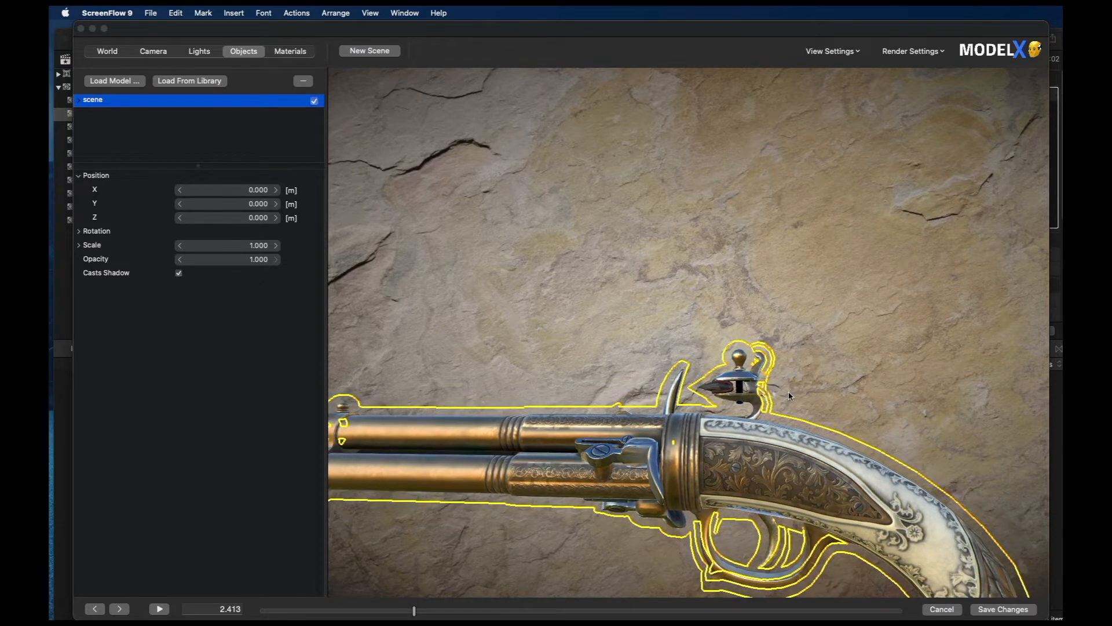
{"action": "scroll", "coordinate": [786, 395], "scroll_direction": "down", "scroll_amount": 3}
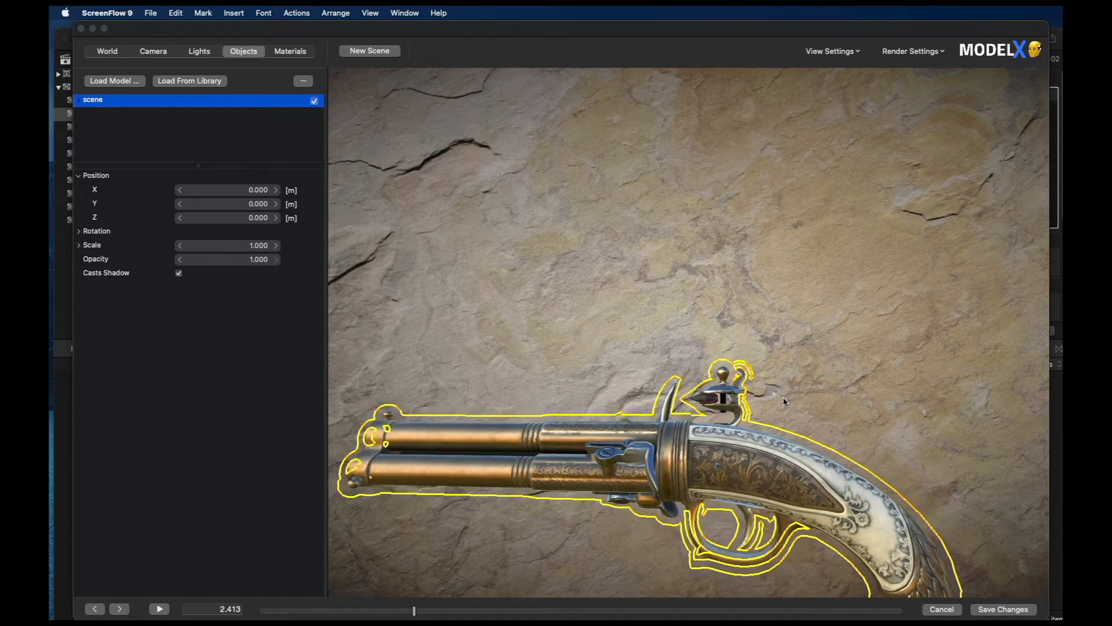
{"action": "scroll", "coordinate": [783, 397], "scroll_direction": "down", "scroll_amount": 2}
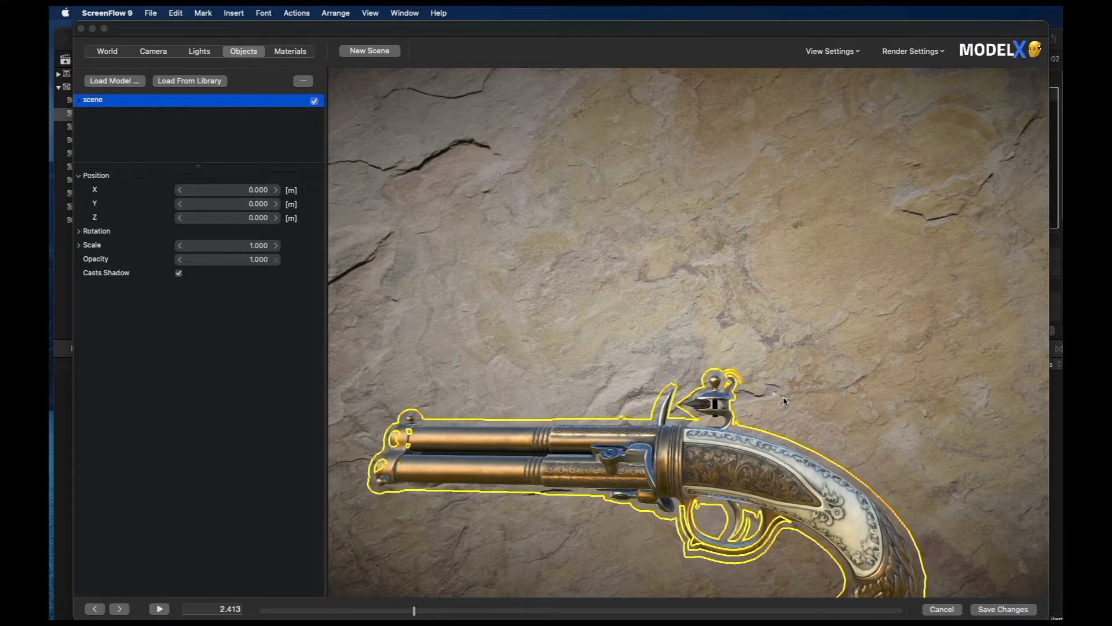
{"action": "scroll", "coordinate": [783, 400], "scroll_direction": "down", "scroll_amount": 3}
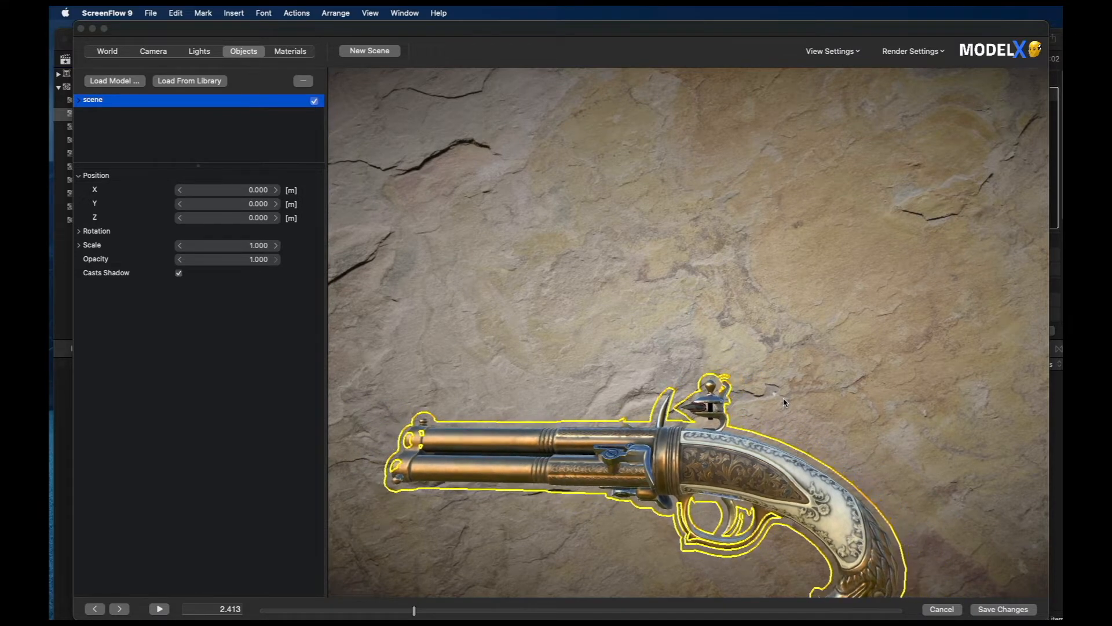
{"action": "scroll", "coordinate": [785, 400], "scroll_direction": "down", "scroll_amount": 3}
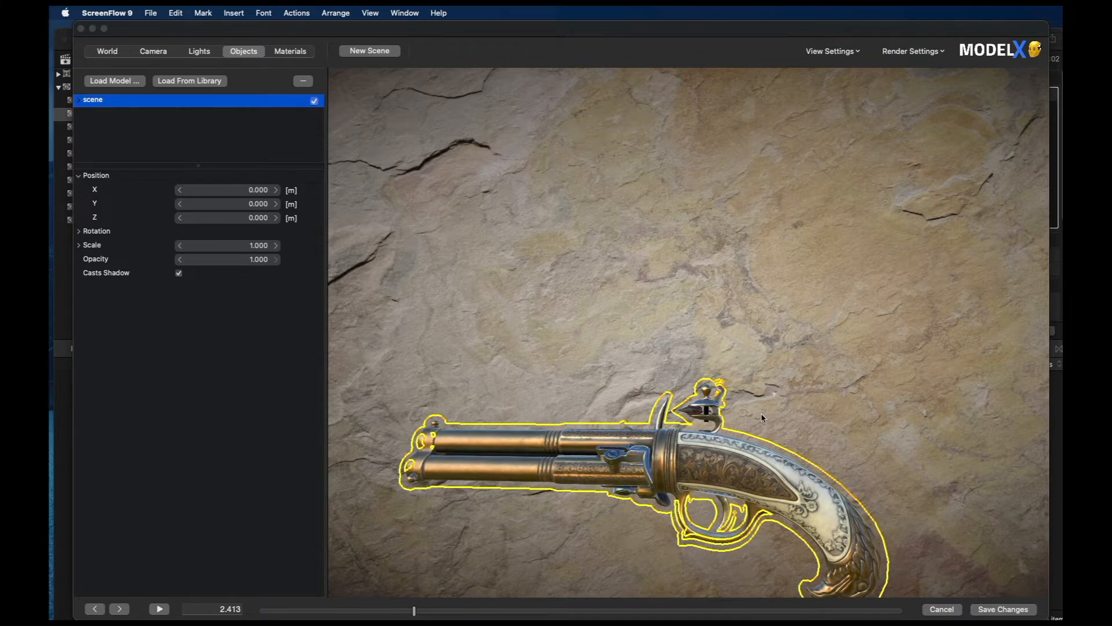
Step: Move the pistol up to the middle of the frame, adjust its viewing angle slightly, and deselect it
{"action": "left_click_drag", "start_coordinate": [761, 417], "coordinate": [895, 239]}
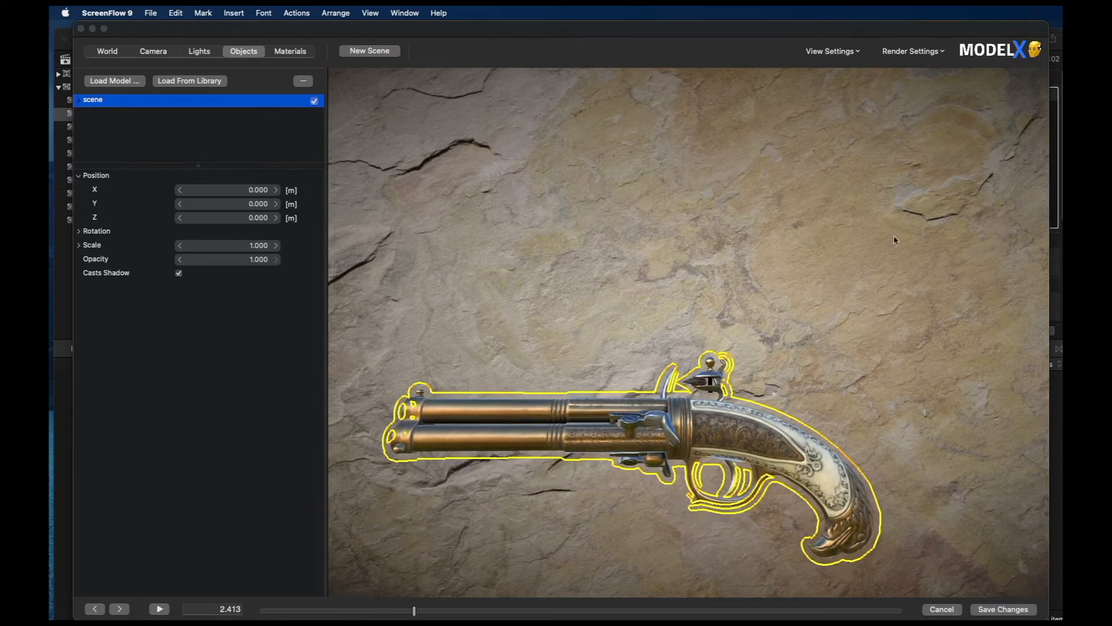
{"action": "left_click_drag", "start_coordinate": [613, 486], "coordinate": [818, 60]}
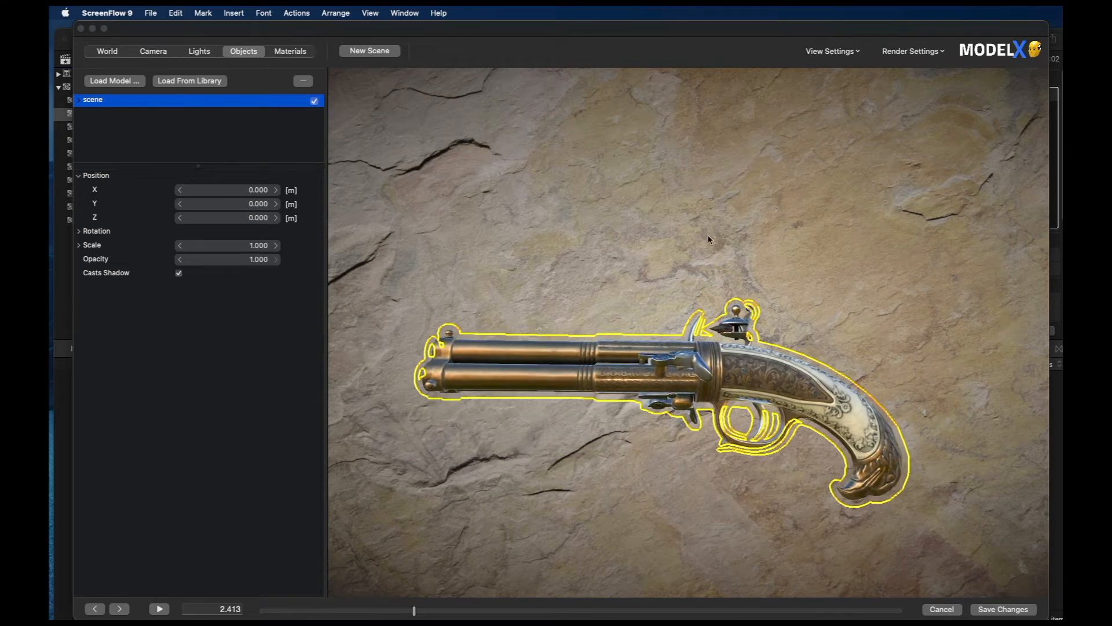
{"action": "left_click_drag", "start_coordinate": [609, 463], "coordinate": [695, 163]}
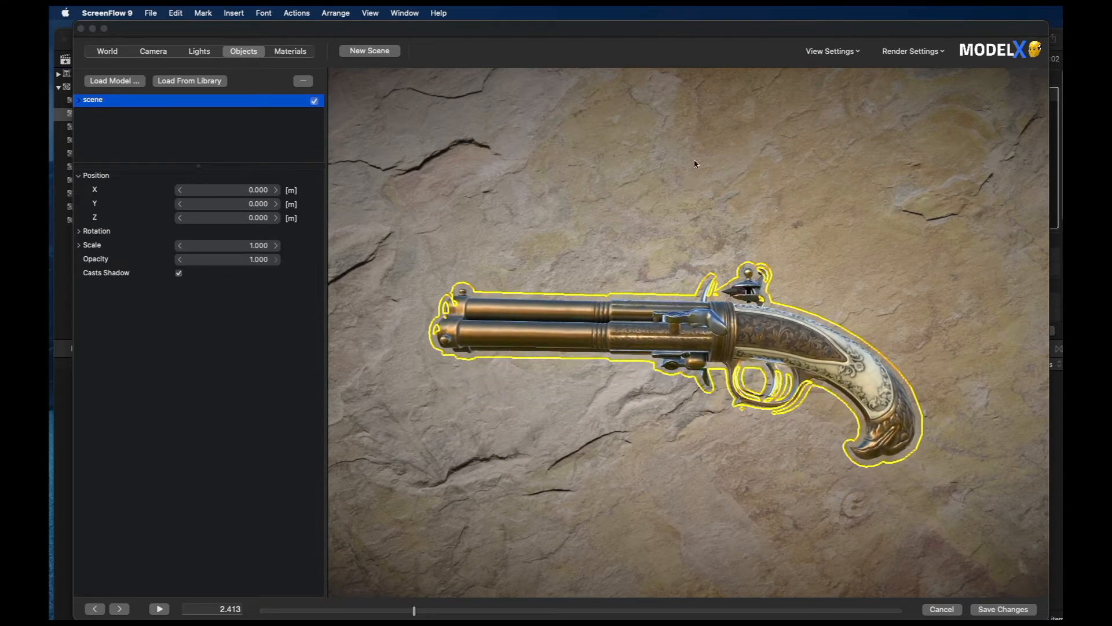
{"action": "left_click_drag", "start_coordinate": [629, 408], "coordinate": [695, 433]}
{"action": "left_click", "coordinate": [619, 448]}
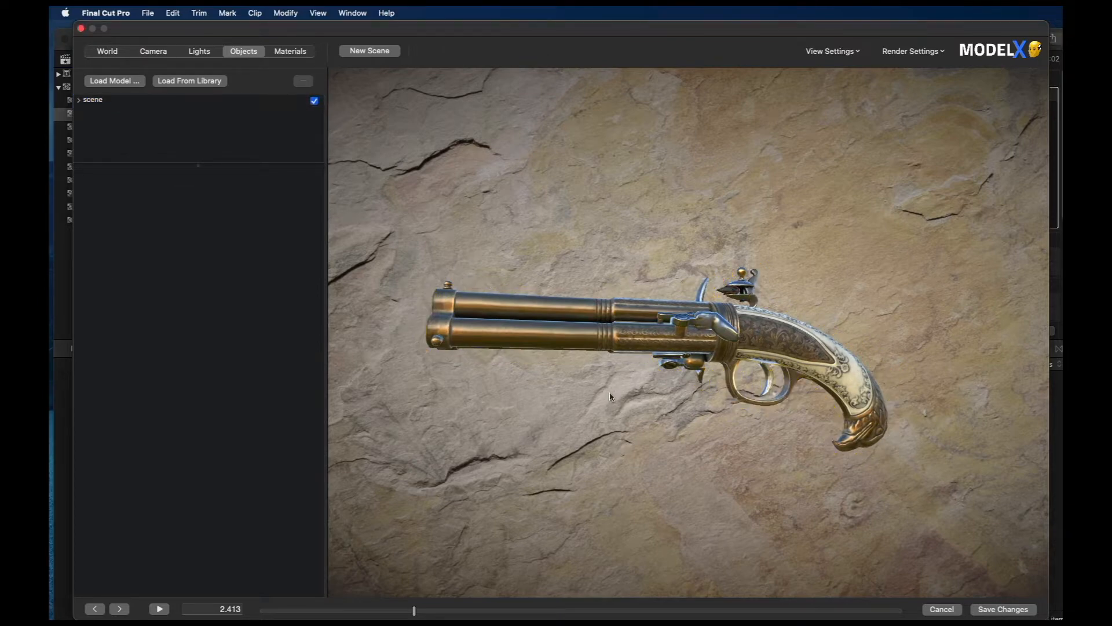
{"action": "scroll", "coordinate": [619, 364], "scroll_direction": "down", "scroll_amount": 1}
{"action": "scroll", "coordinate": [619, 366], "scroll_direction": "up", "scroll_amount": 2}
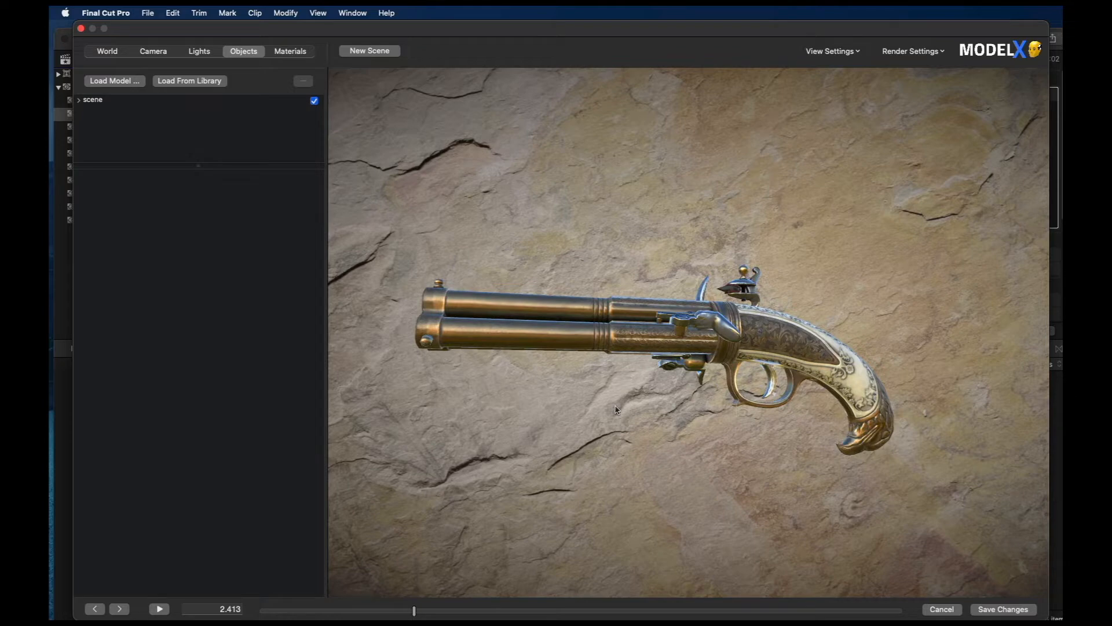
Step: Set the lighting environment to the installed purple night-city image and orbit around to the pistol's opposite side
{"action": "left_click", "coordinate": [106, 52]}
{"action": "left_click", "coordinate": [106, 74]}
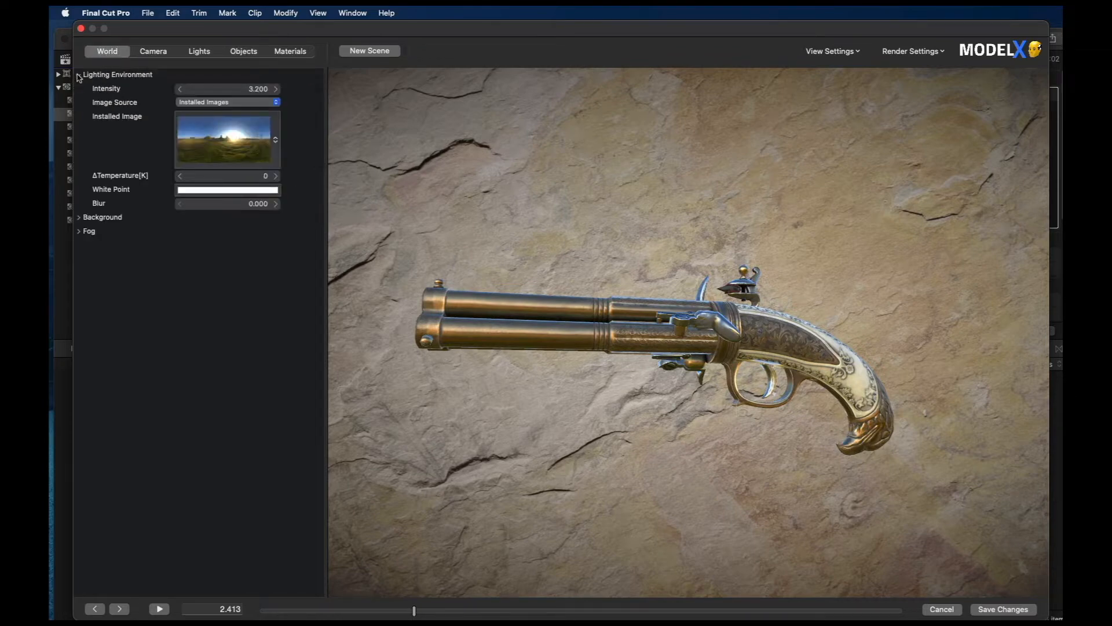
{"action": "left_click", "coordinate": [245, 150]}
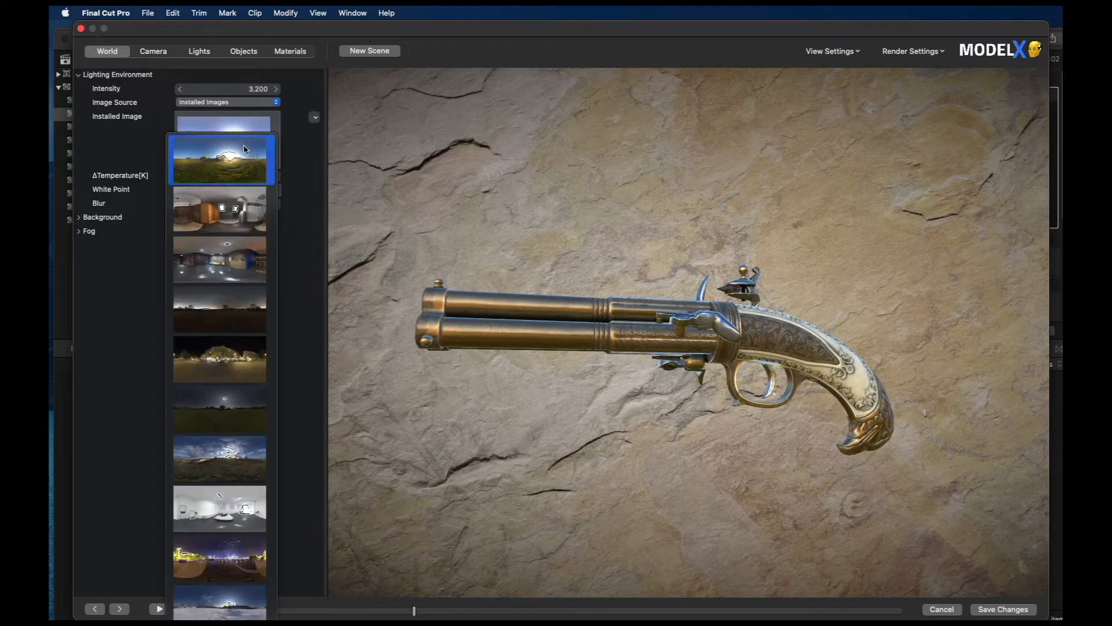
{"action": "left_click", "coordinate": [203, 556]}
{"action": "left_click_drag", "start_coordinate": [486, 370], "coordinate": [512, 381]}
{"action": "left_click_drag", "start_coordinate": [420, 373], "coordinate": [997, 369]}
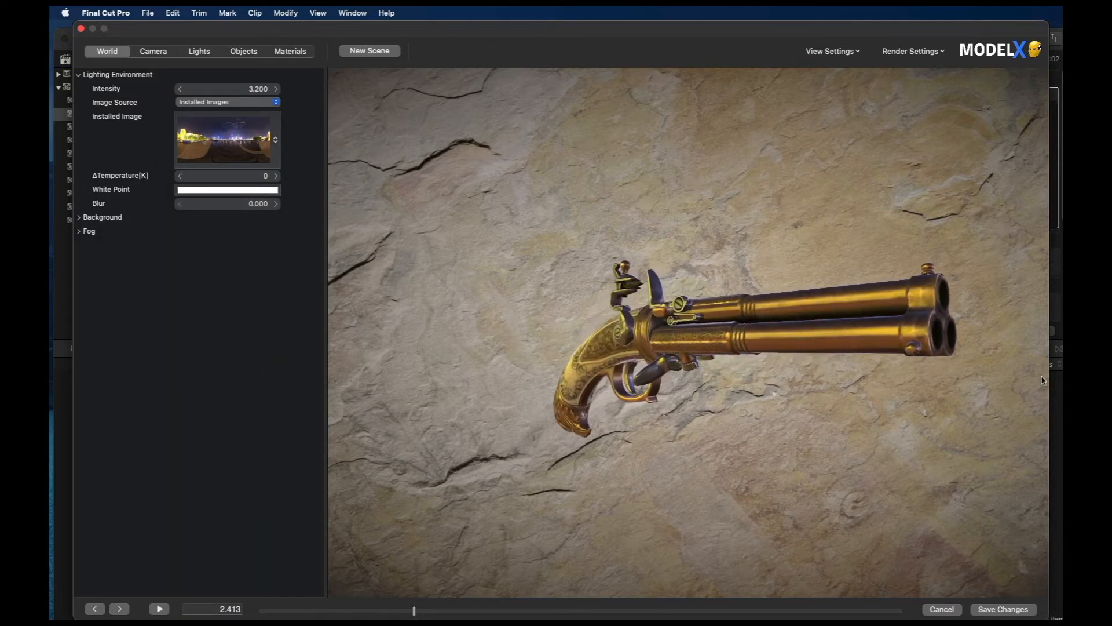
Step: Try the cloudy-sky landscape as lighting environment, return to the sunlit meadow image, and orbit the pistol slightly
{"action": "left_click", "coordinate": [251, 140]}
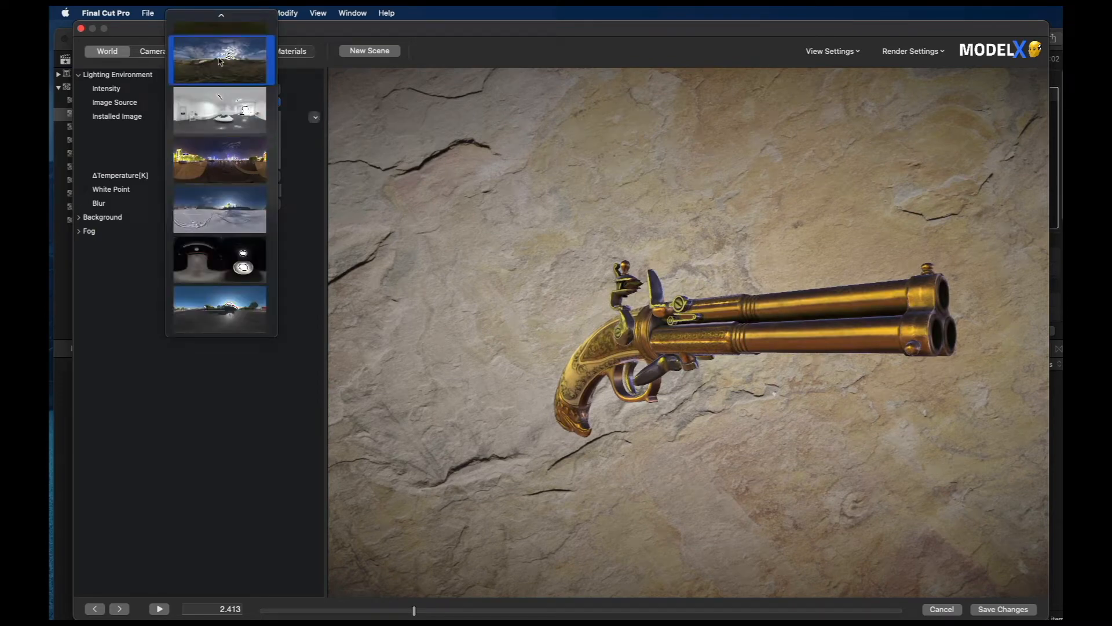
{"action": "left_click", "coordinate": [242, 72]}
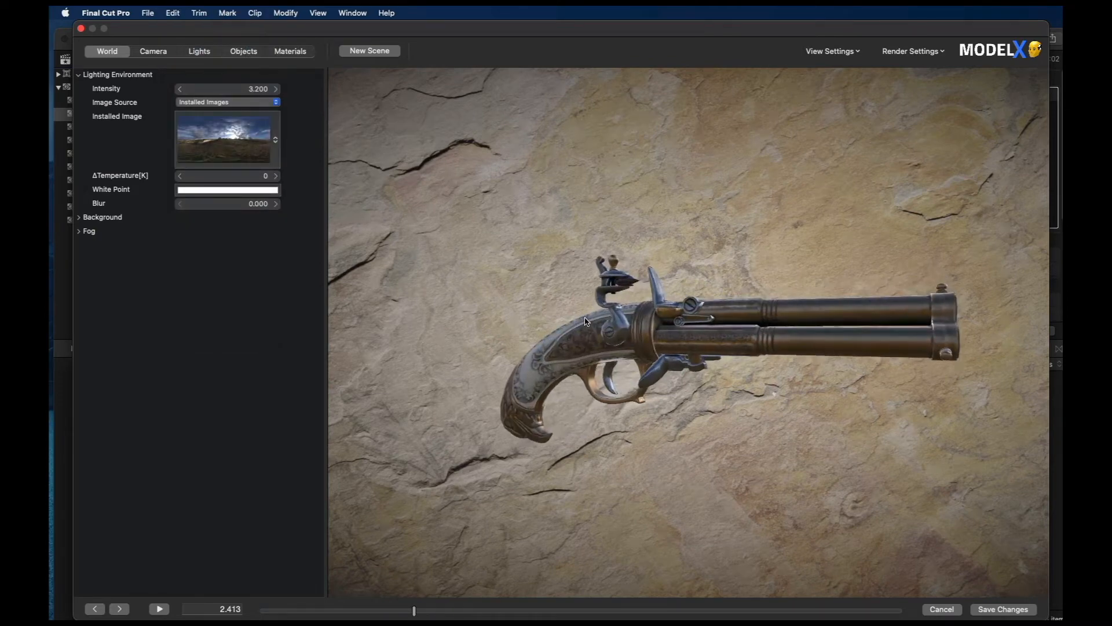
{"action": "left_click", "coordinate": [231, 142]}
{"action": "scroll", "coordinate": [229, 140], "scroll_direction": "up", "scroll_amount": 3}
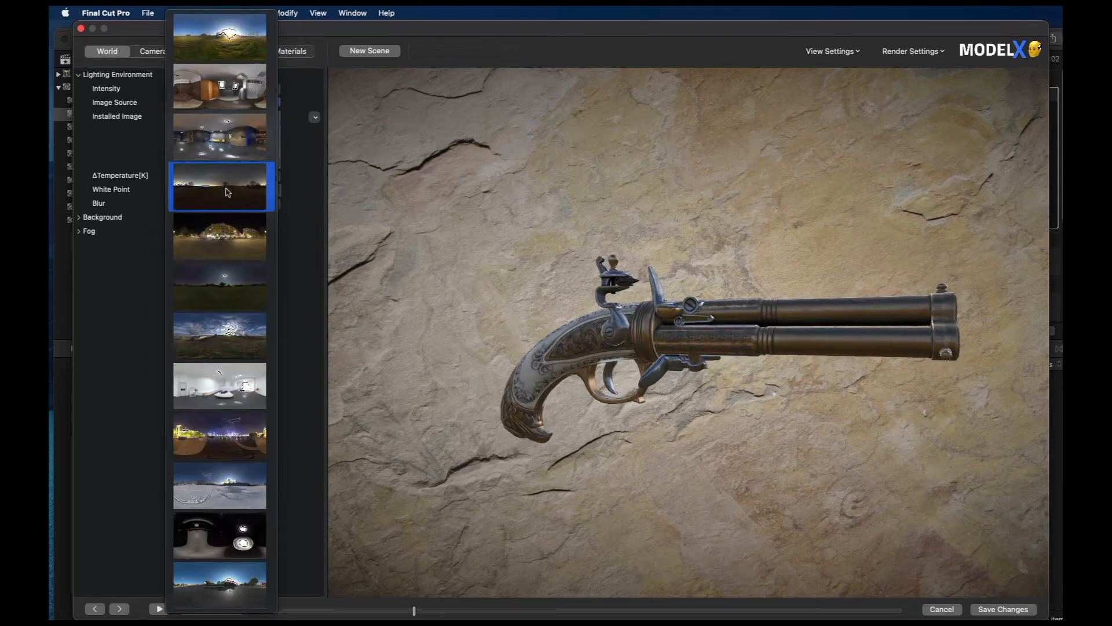
{"action": "left_click", "coordinate": [224, 48]}
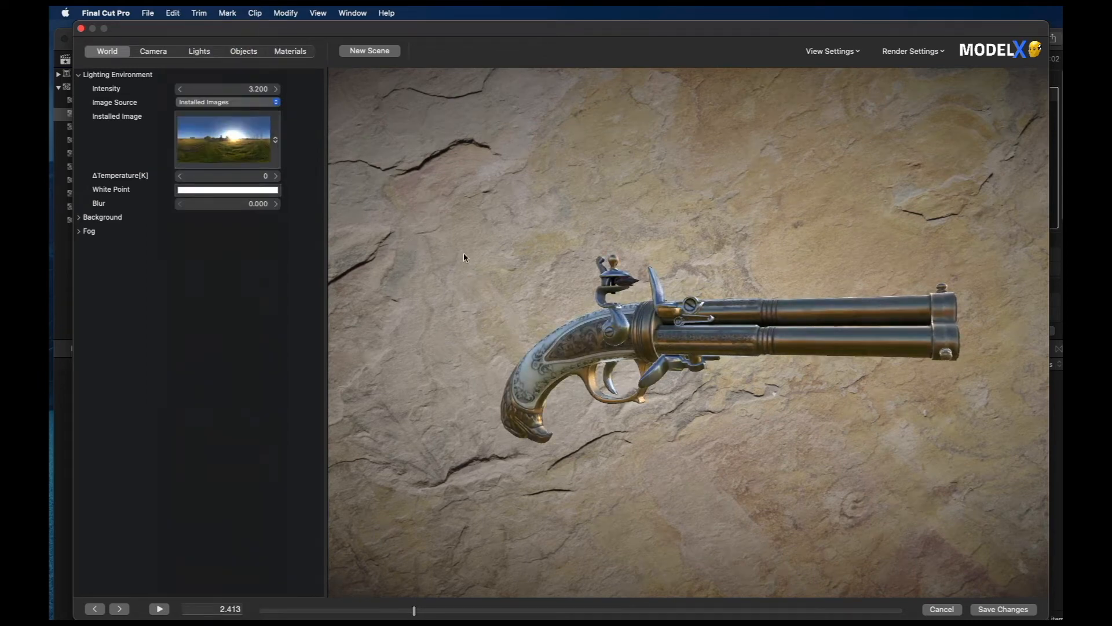
{"action": "left_click_drag", "start_coordinate": [690, 247], "coordinate": [628, 231]}
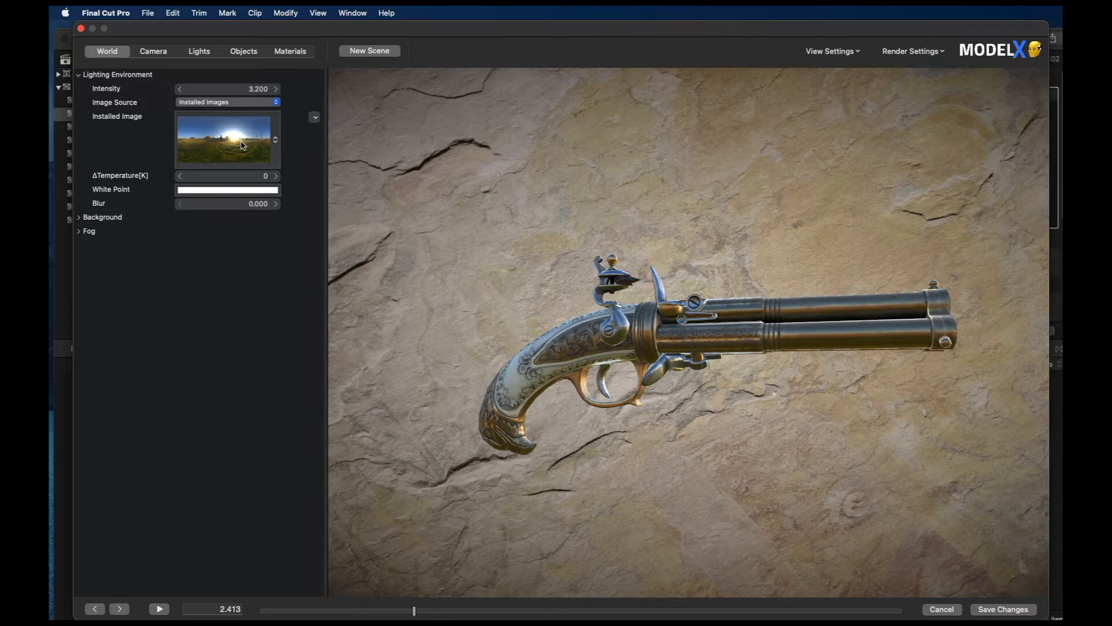
Step: Apply the installed Dreams of Sakura light preset to the scene
{"action": "left_click", "coordinate": [199, 51]}
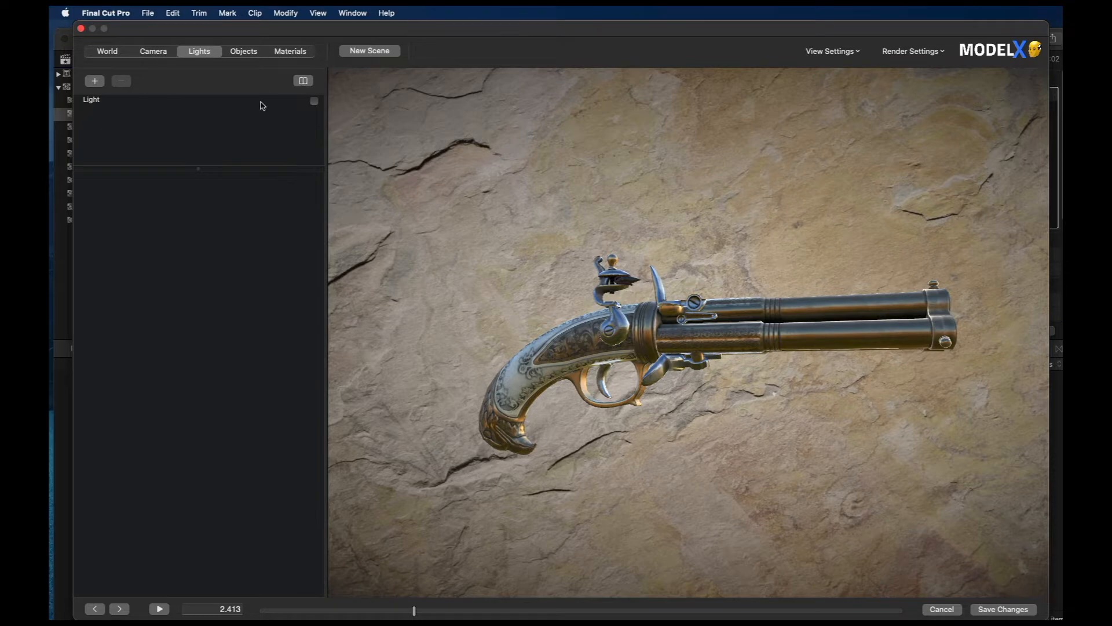
{"action": "left_click", "coordinate": [302, 81]}
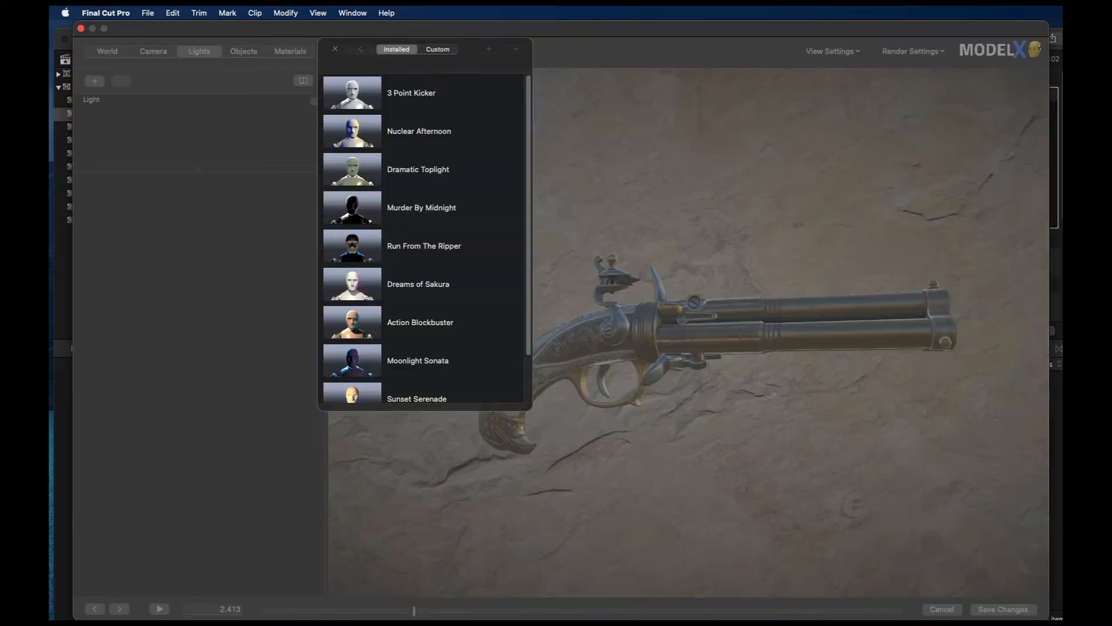
{"action": "left_click", "coordinate": [430, 288]}
{"action": "left_click", "coordinate": [533, 336]}
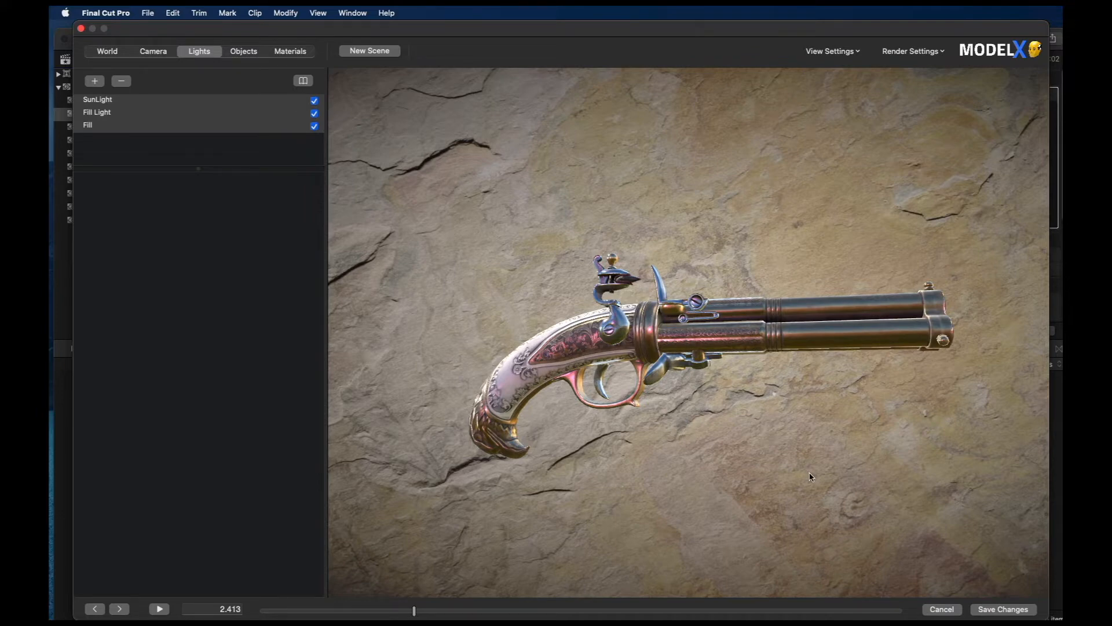
Step: Look through the installed camera presets and close the list without applying one
{"action": "left_click", "coordinate": [162, 56]}
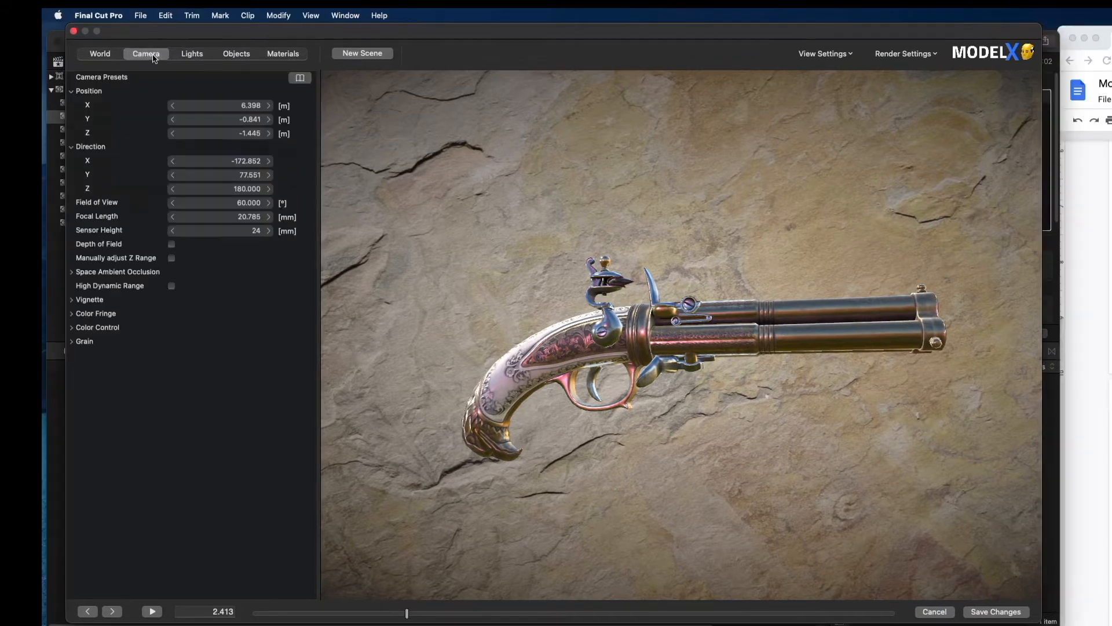
{"action": "left_click", "coordinate": [300, 77]}
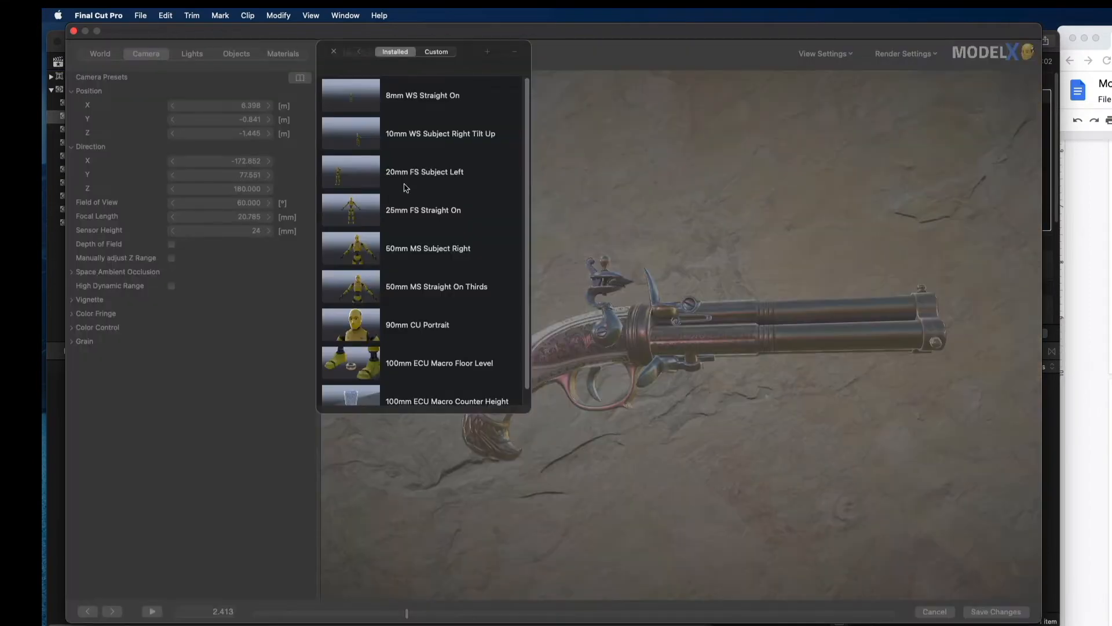
{"action": "scroll", "coordinate": [426, 235], "scroll_direction": "down", "scroll_amount": 1}
{"action": "scroll", "coordinate": [426, 235], "scroll_direction": "up", "scroll_amount": 1}
{"action": "left_click", "coordinate": [558, 46]}
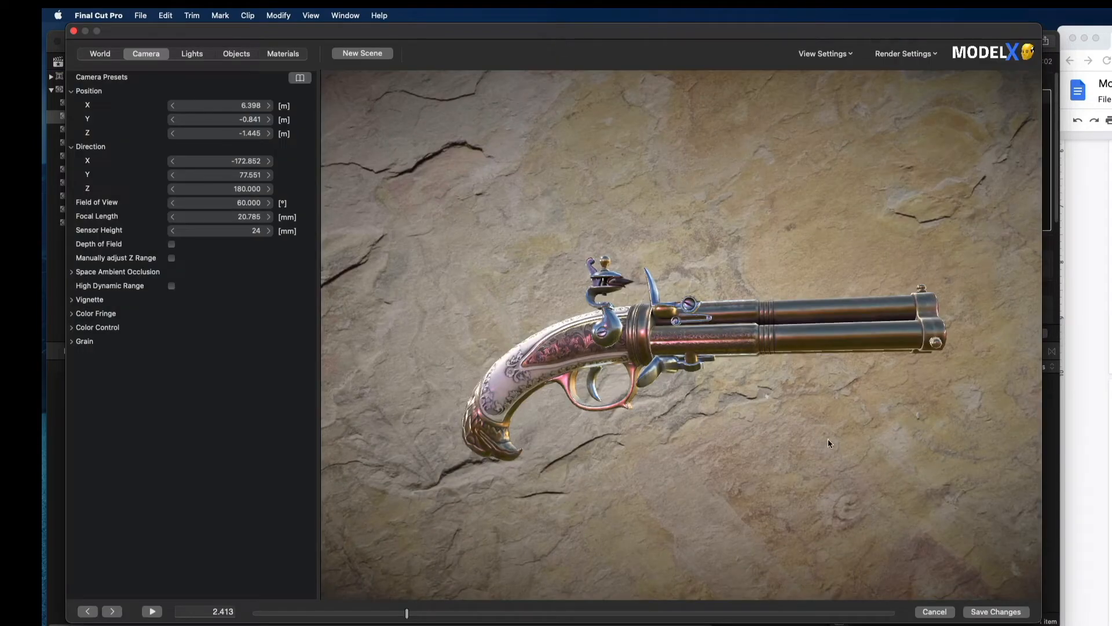
Step: Save the pistol scene and apply the ModelX - Load Model effect to the Rays clip in the timeline
{"action": "left_click", "coordinate": [996, 611]}
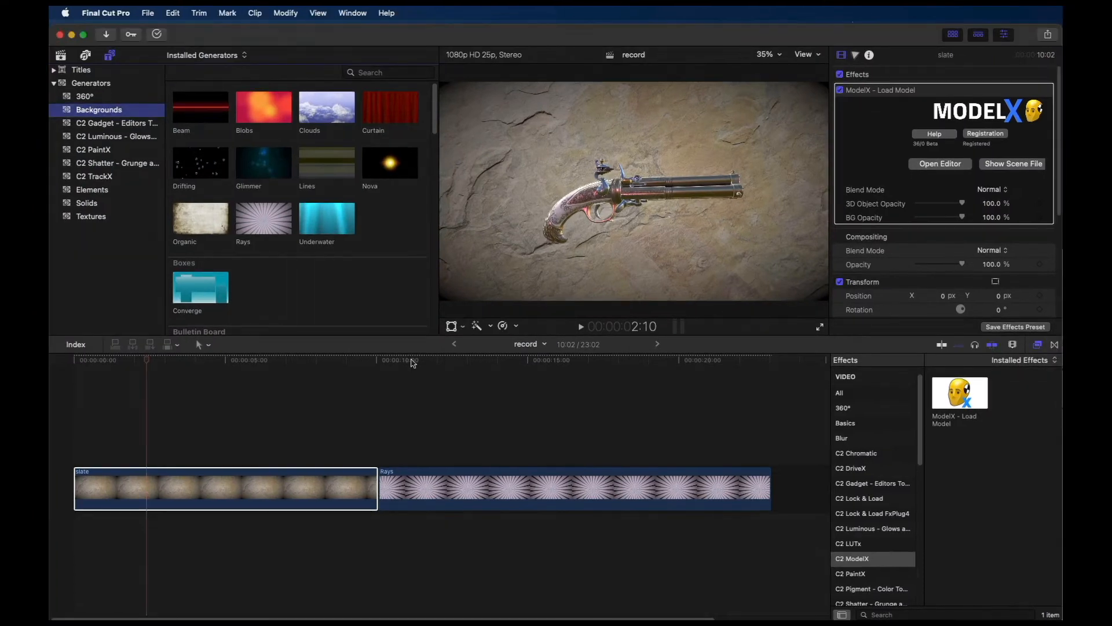
{"action": "left_click", "coordinate": [410, 370]}
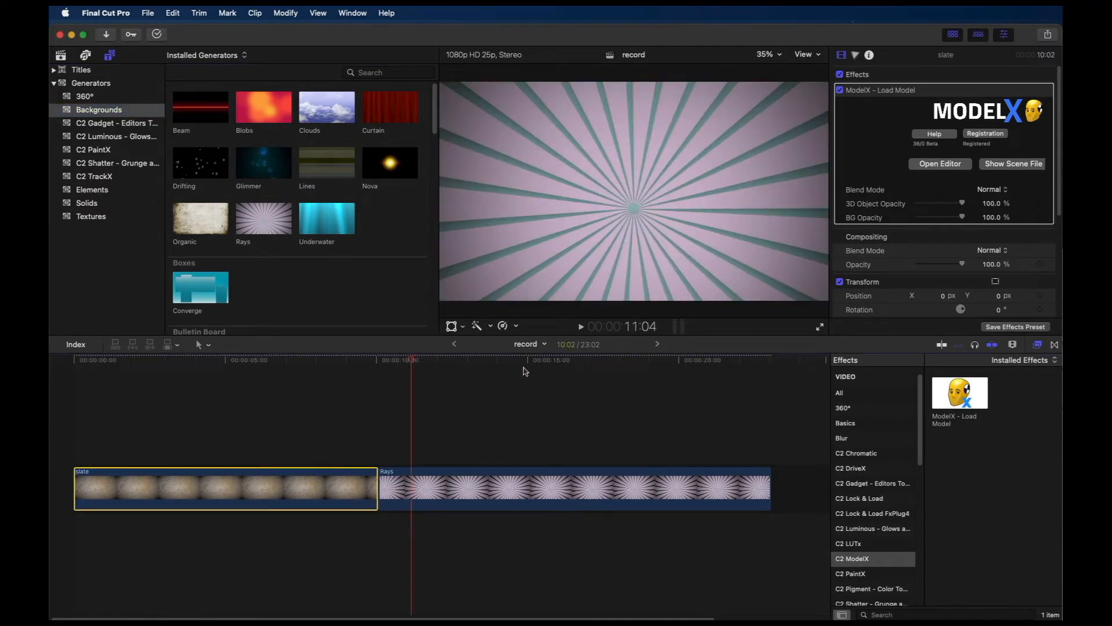
{"action": "left_click", "coordinate": [468, 471]}
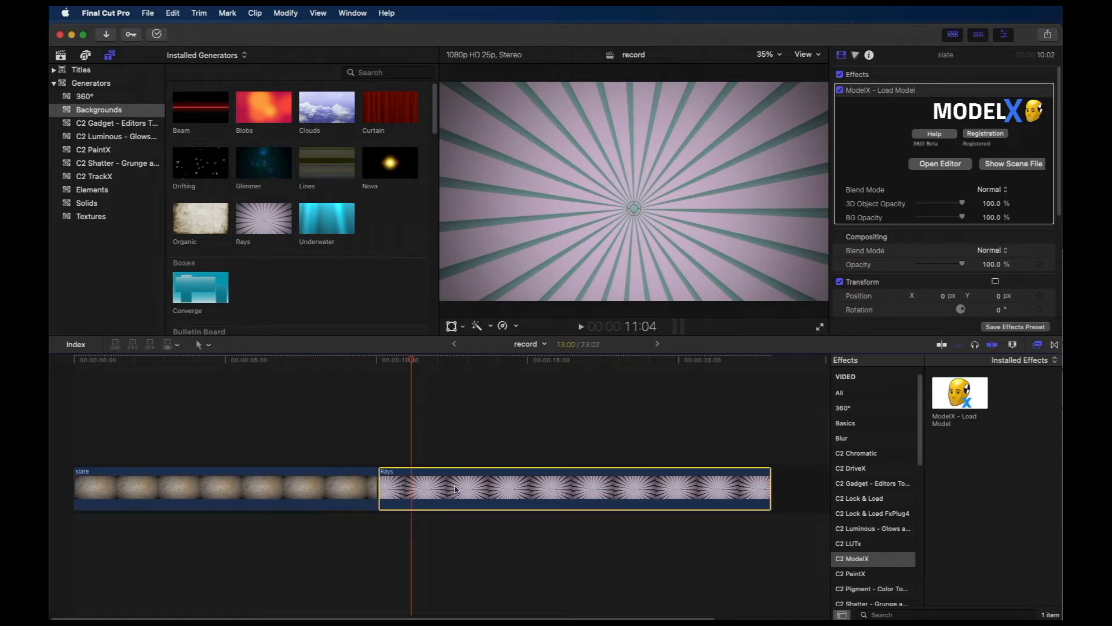
{"action": "left_click_drag", "start_coordinate": [960, 400], "coordinate": [654, 498]}
Step: Open the ModelX editor for the Rays clip and load Candy_Bar_01_nohighlight from the model library's Packaging category
{"action": "left_click", "coordinate": [927, 166]}
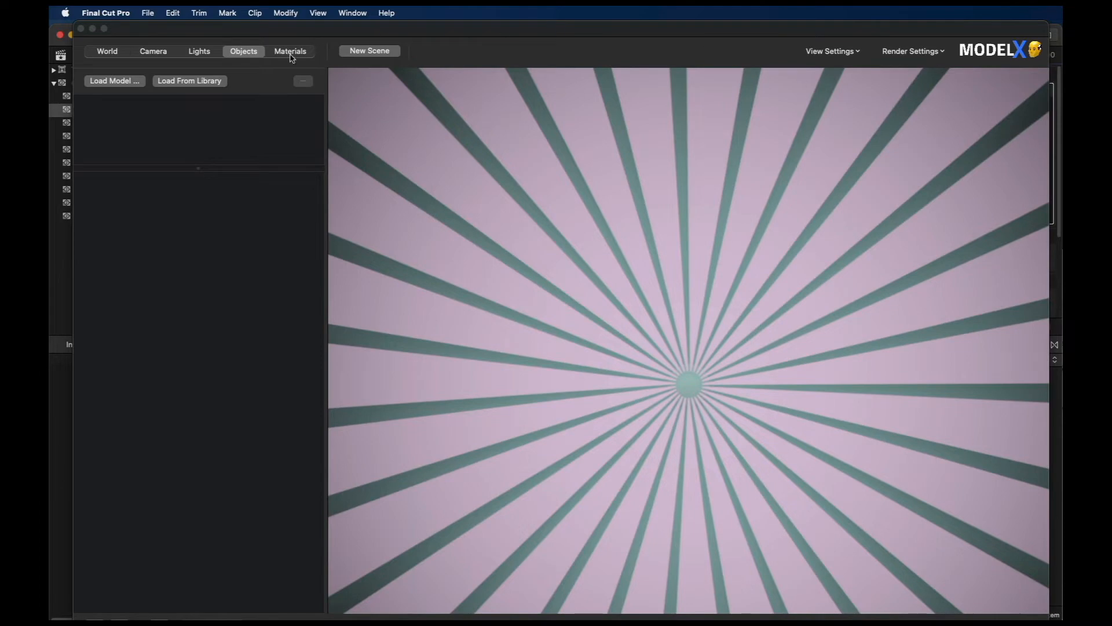
{"action": "left_click", "coordinate": [186, 83]}
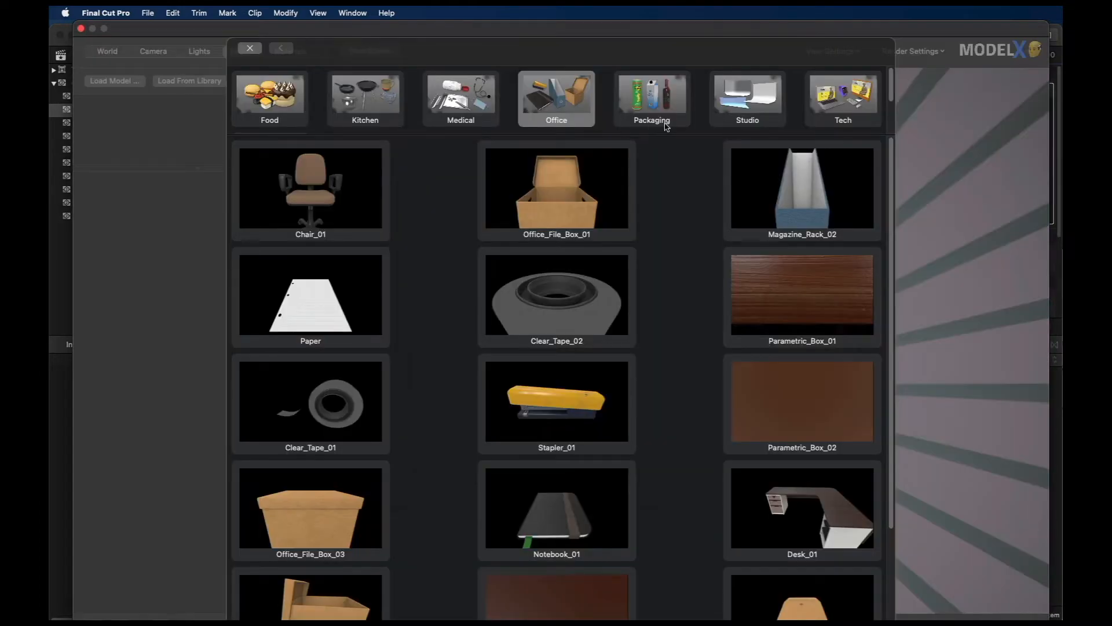
{"action": "left_click", "coordinate": [655, 102]}
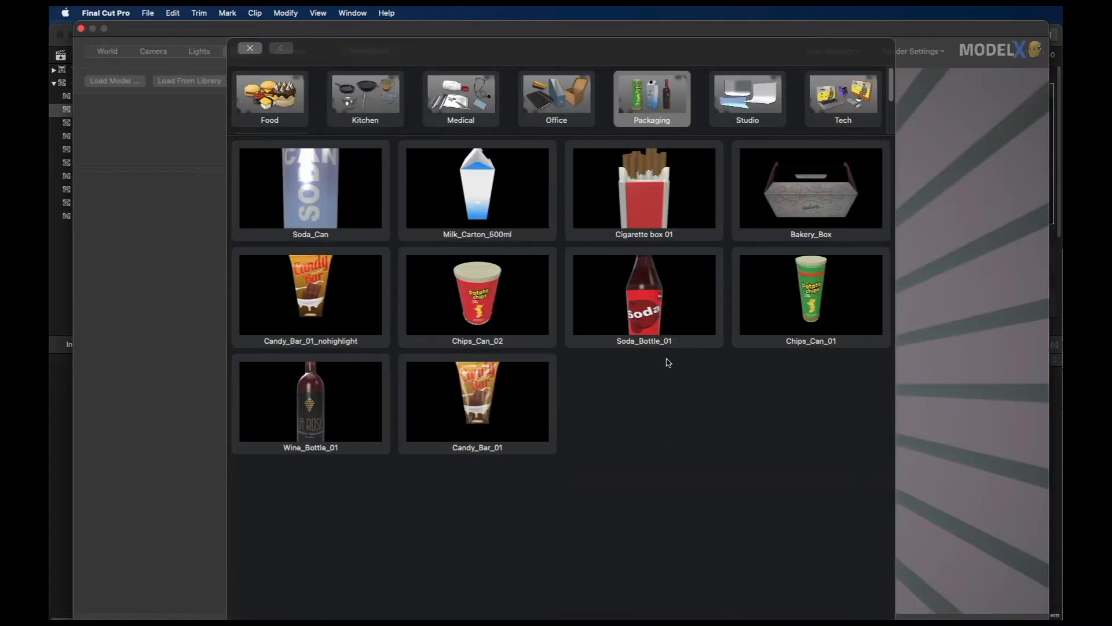
{"action": "double_click", "coordinate": [481, 396]}
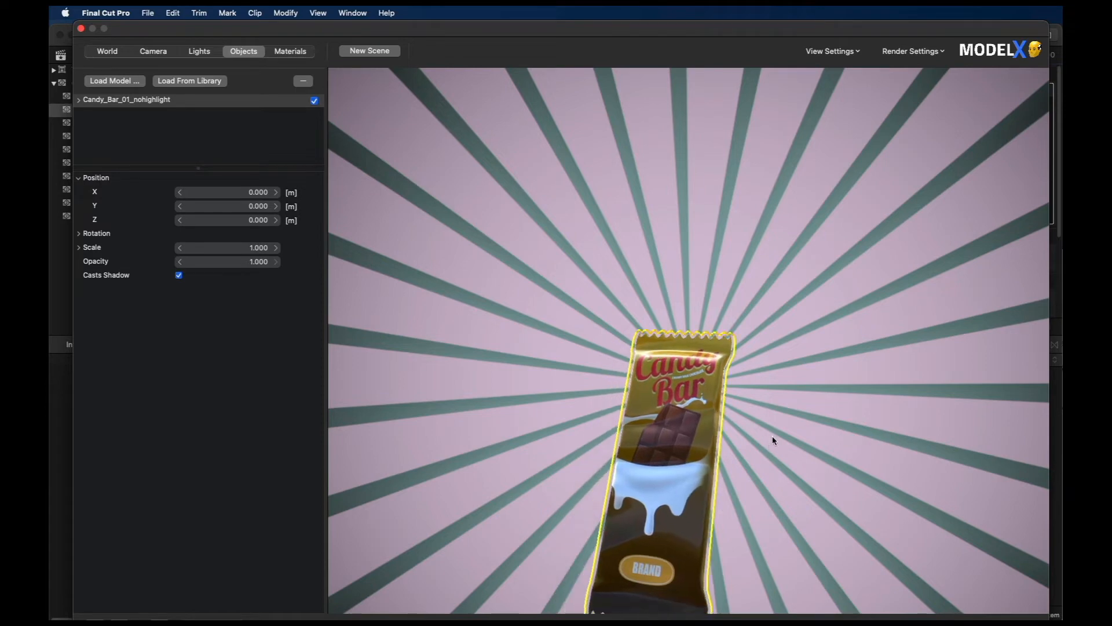
Step: Frame the whole candy bar large near the middle of the rays background and deselect it
{"action": "left_click_drag", "start_coordinate": [821, 308], "coordinate": [788, 387]}
{"action": "scroll", "coordinate": [836, 313], "scroll_direction": "down", "scroll_amount": 2}
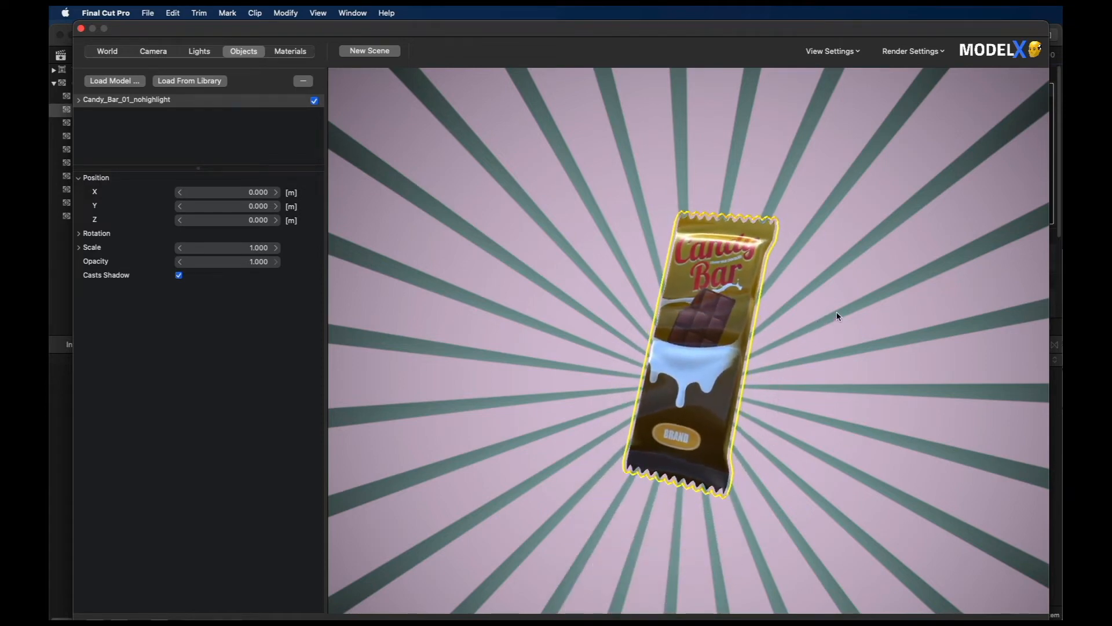
{"action": "scroll", "coordinate": [834, 318], "scroll_direction": "up", "scroll_amount": 5}
{"action": "scroll", "coordinate": [834, 331], "scroll_direction": "down", "scroll_amount": 1}
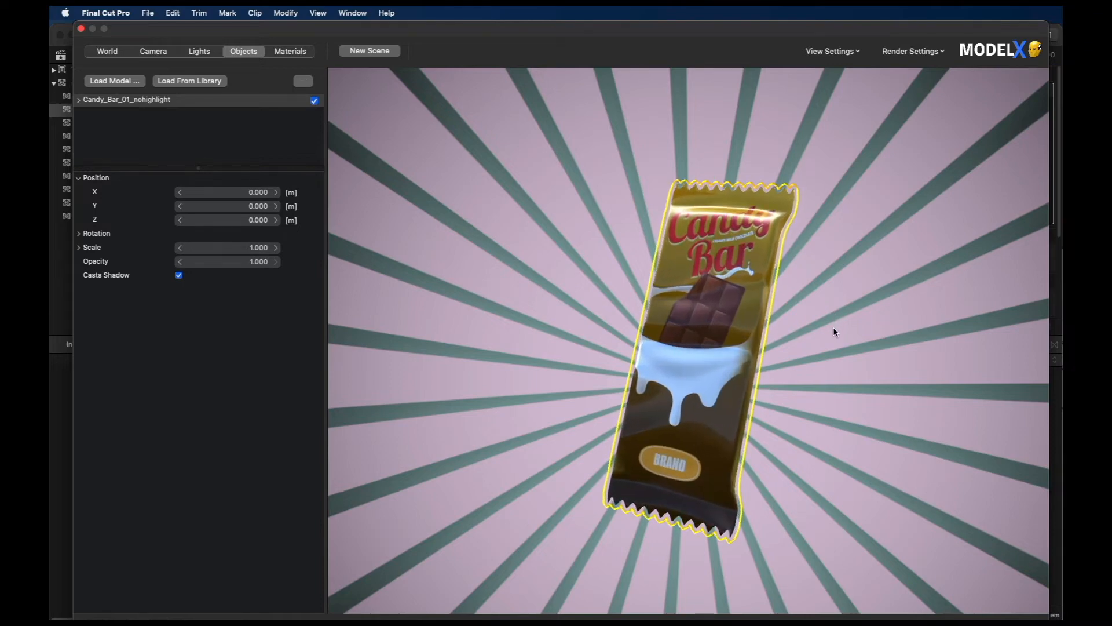
{"action": "left_click", "coordinate": [816, 311]}
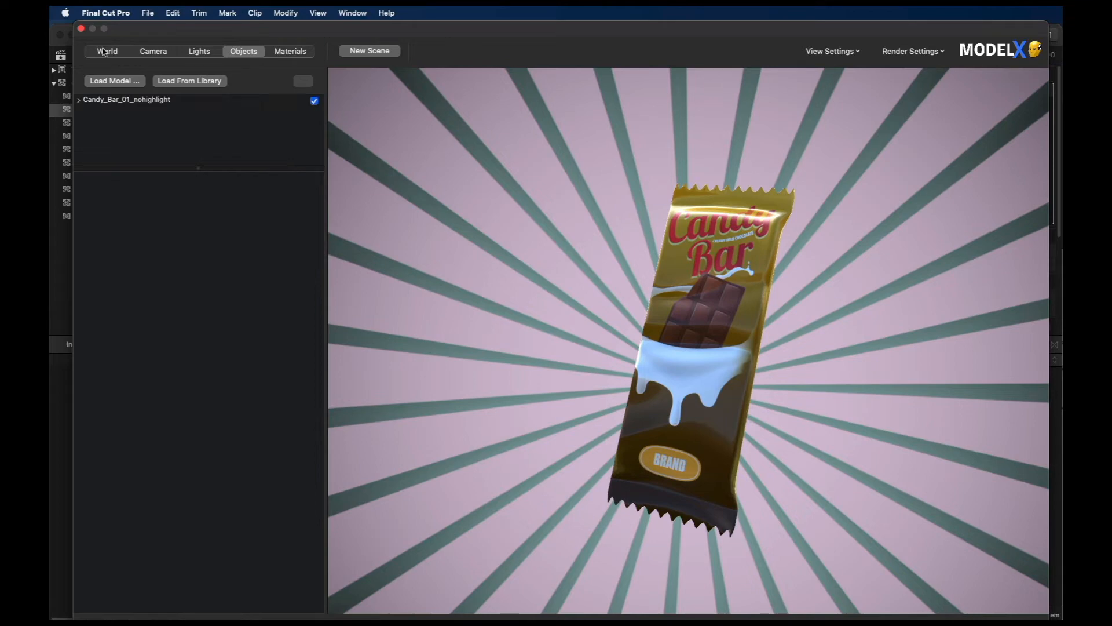
Step: Apply the installed Action Blockbuster light preset to the candy bar scene
{"action": "left_click", "coordinate": [197, 53]}
{"action": "left_click", "coordinate": [303, 81]}
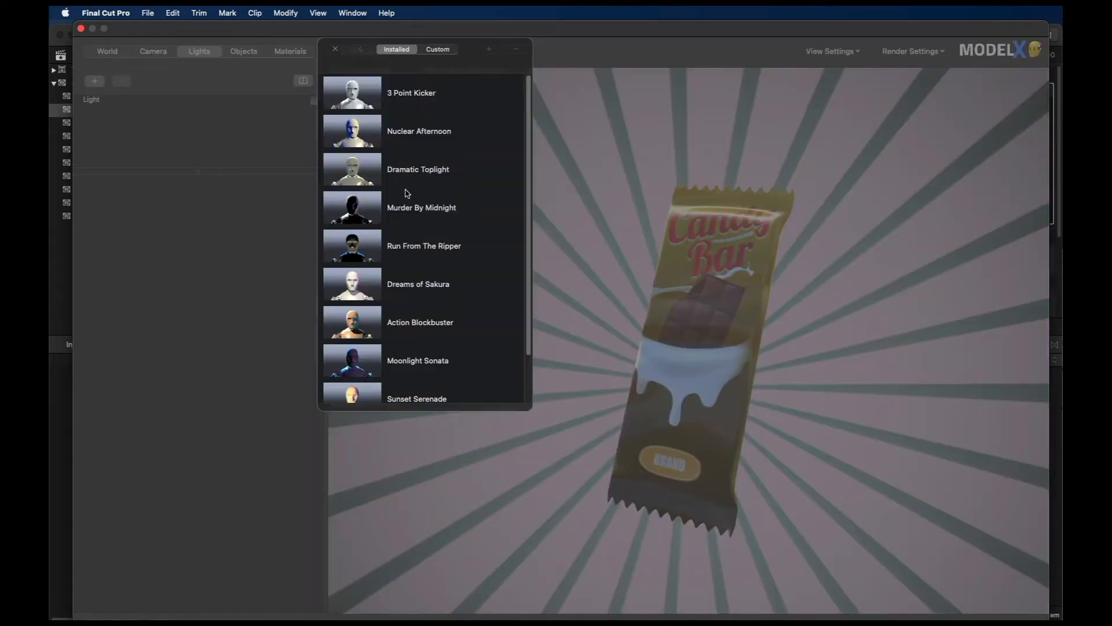
{"action": "double_click", "coordinate": [441, 334]}
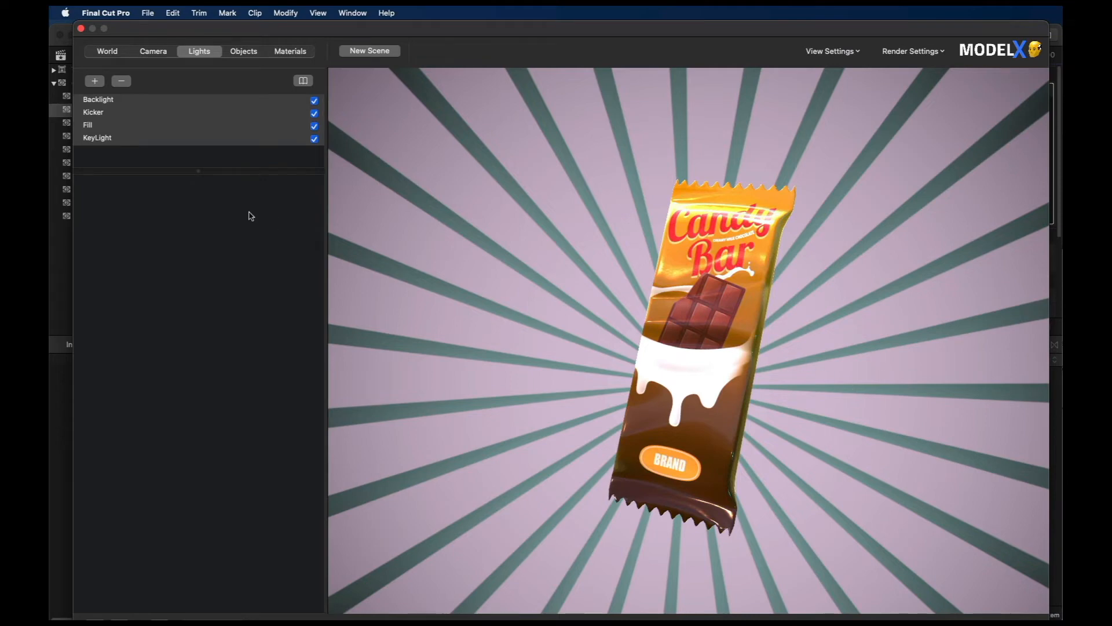
Step: Select the candy bar's Candy_bar_Cube_002 part and show its mat_Wrapper material
{"action": "left_click", "coordinate": [245, 51]}
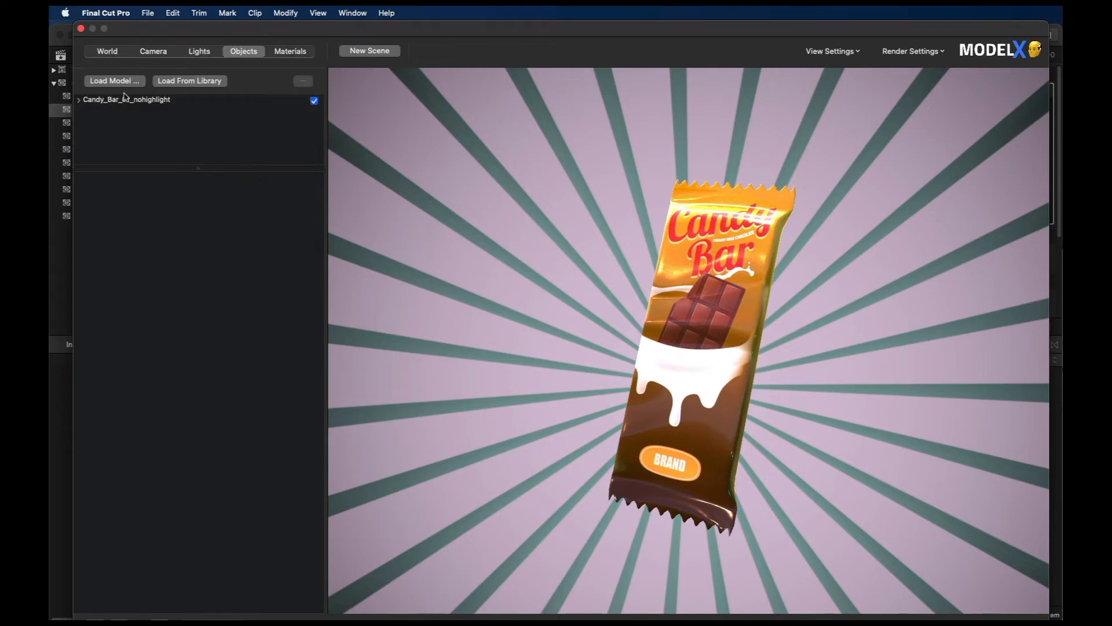
{"action": "double_click", "coordinate": [124, 100]}
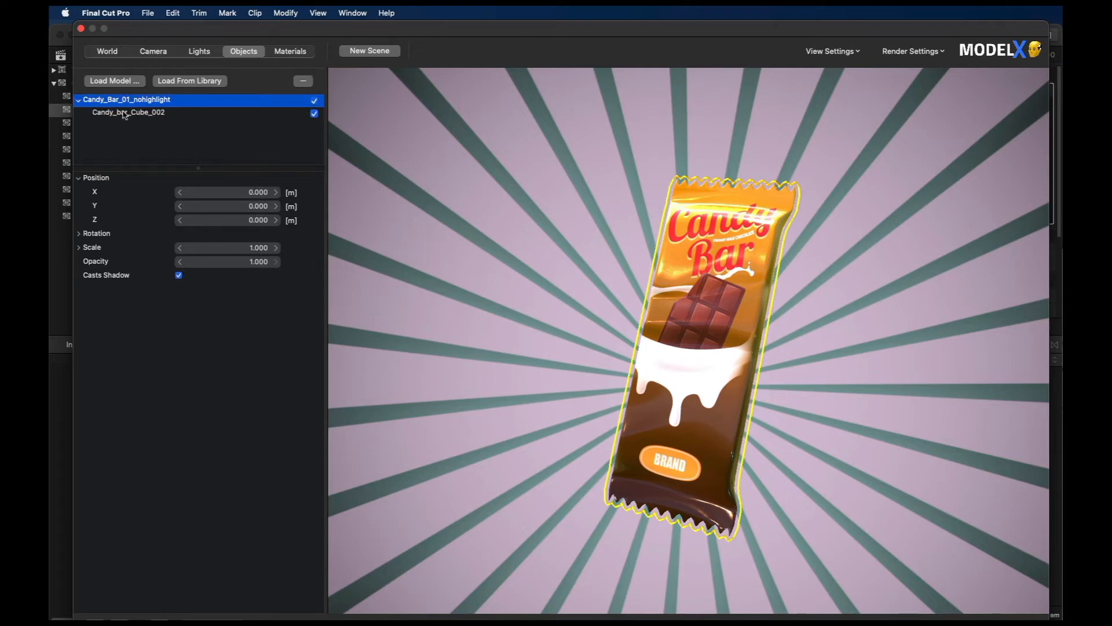
{"action": "left_click", "coordinate": [125, 112]}
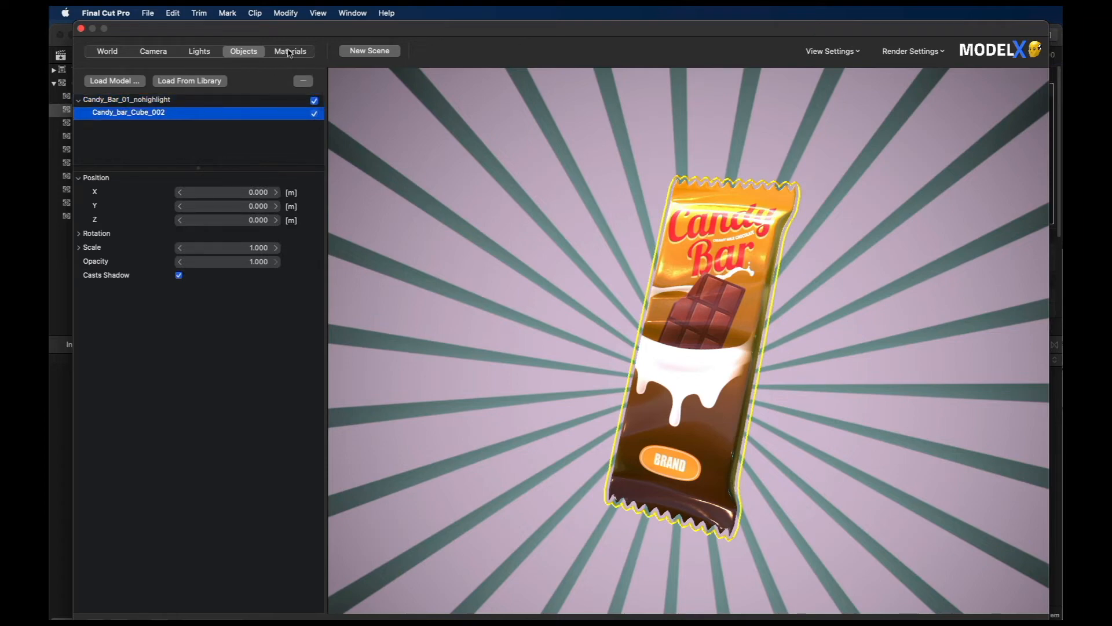
{"action": "left_click", "coordinate": [289, 51]}
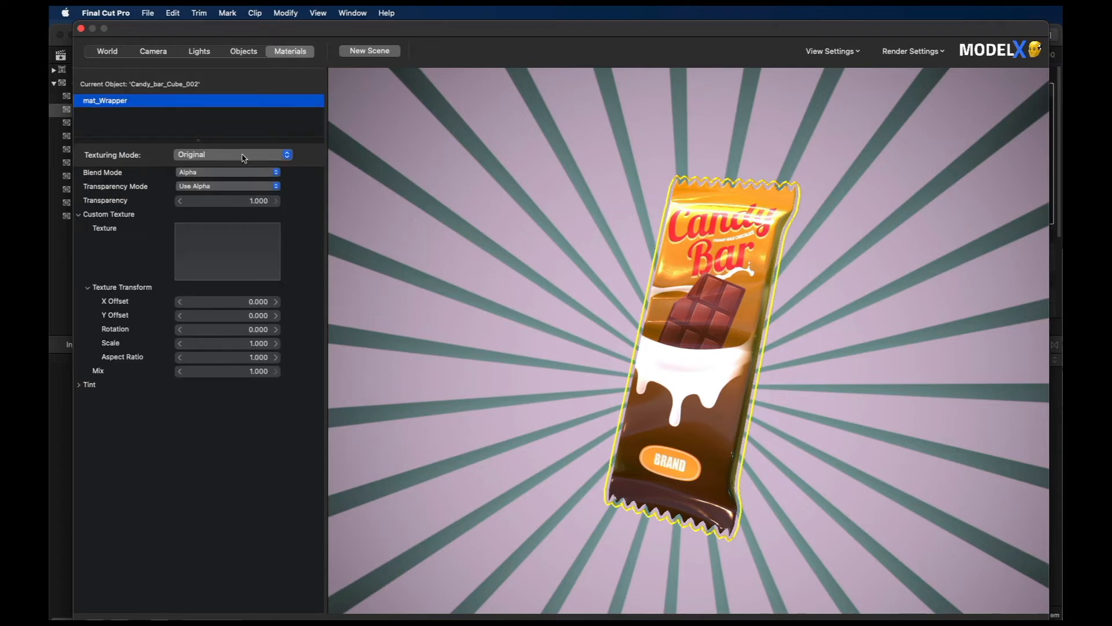
Step: Try the Car-Iridescent material preset on the candy bar's wrapper and undo it
{"action": "left_click", "coordinate": [245, 155]}
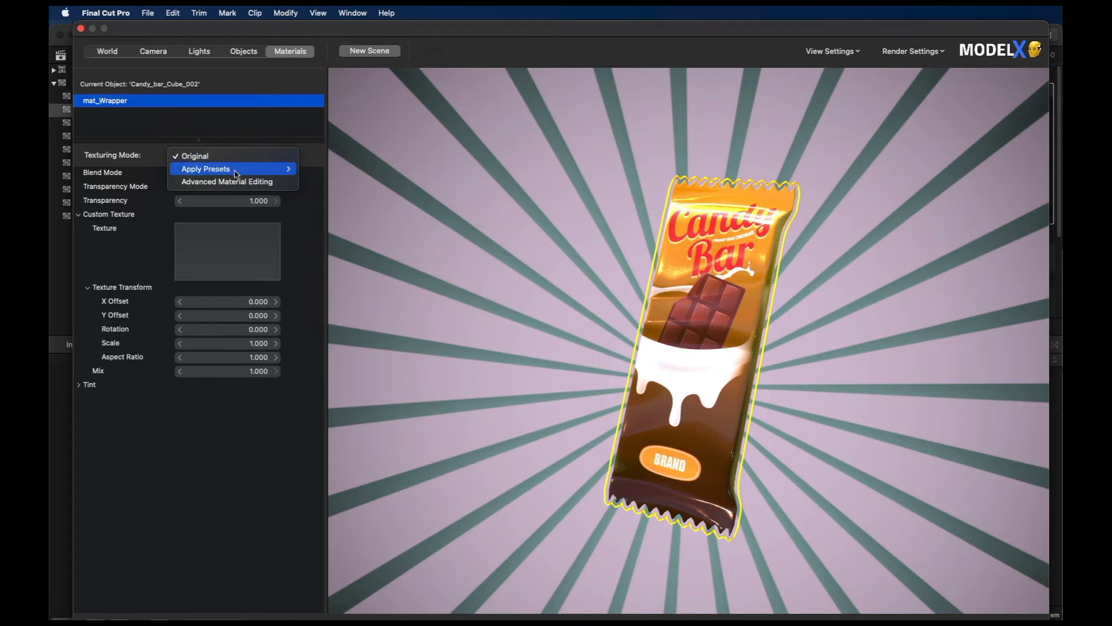
{"action": "mouse_move", "coordinate": [238, 172]}
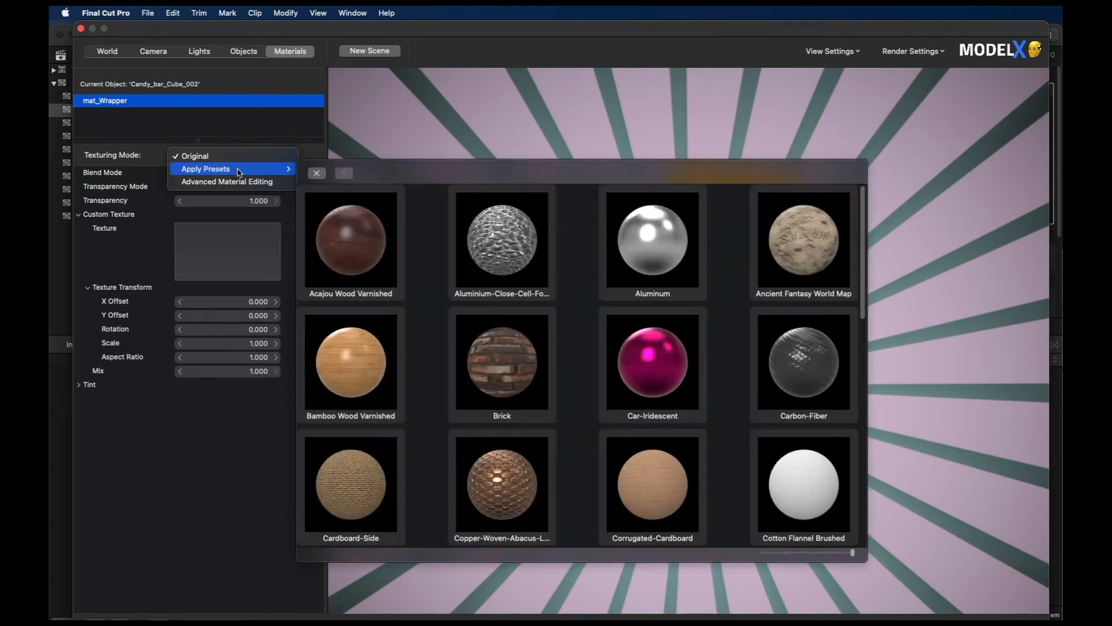
{"action": "scroll", "coordinate": [740, 428], "scroll_direction": "down", "scroll_amount": 3}
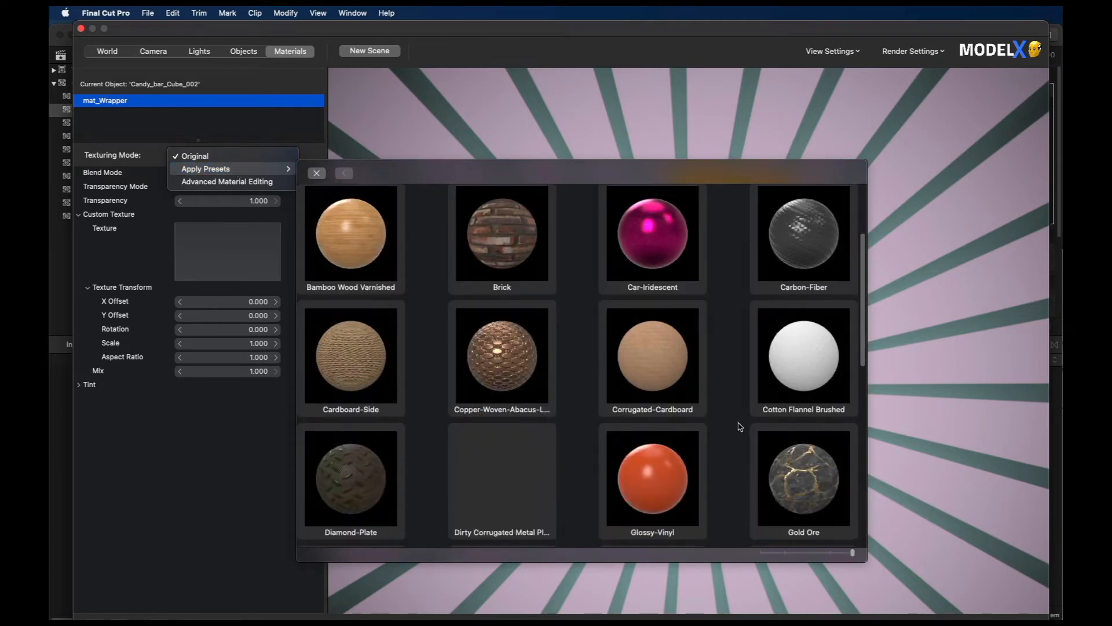
{"action": "scroll", "coordinate": [732, 429], "scroll_direction": "down", "scroll_amount": 1}
{"action": "scroll", "coordinate": [724, 417], "scroll_direction": "up", "scroll_amount": 2}
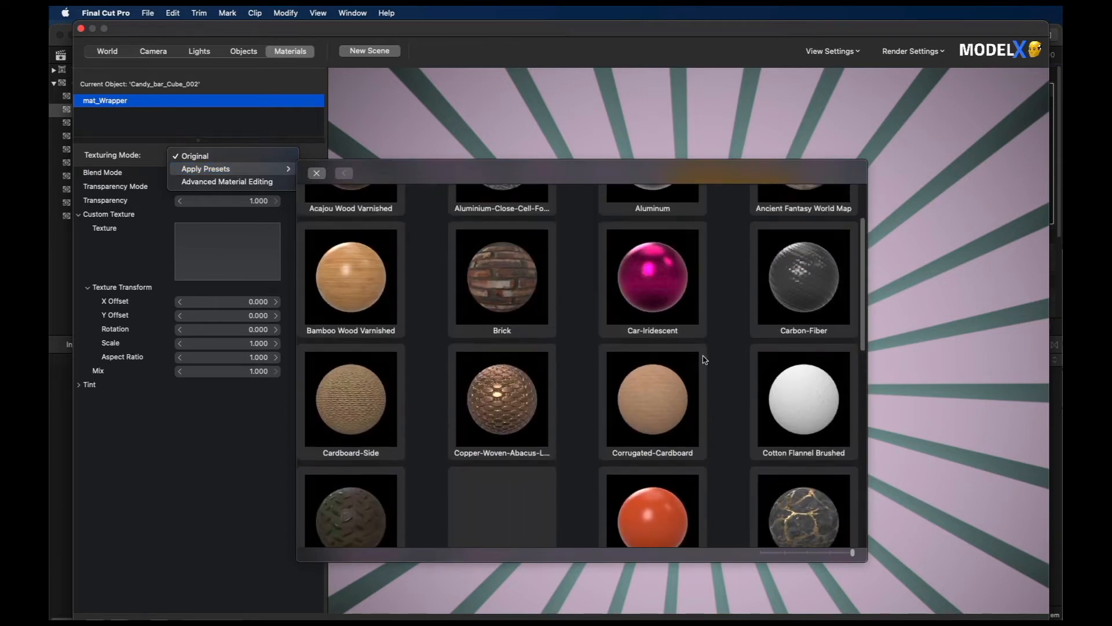
{"action": "left_click", "coordinate": [653, 297]}
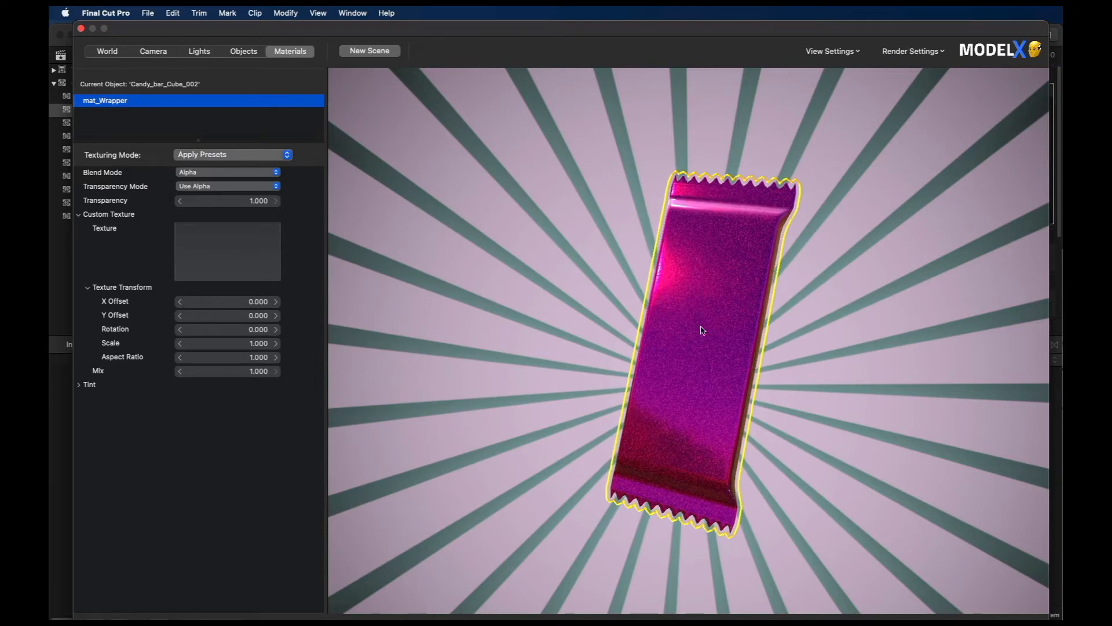
{"action": "left_click", "coordinate": [172, 13]}
{"action": "left_click", "coordinate": [177, 31]}
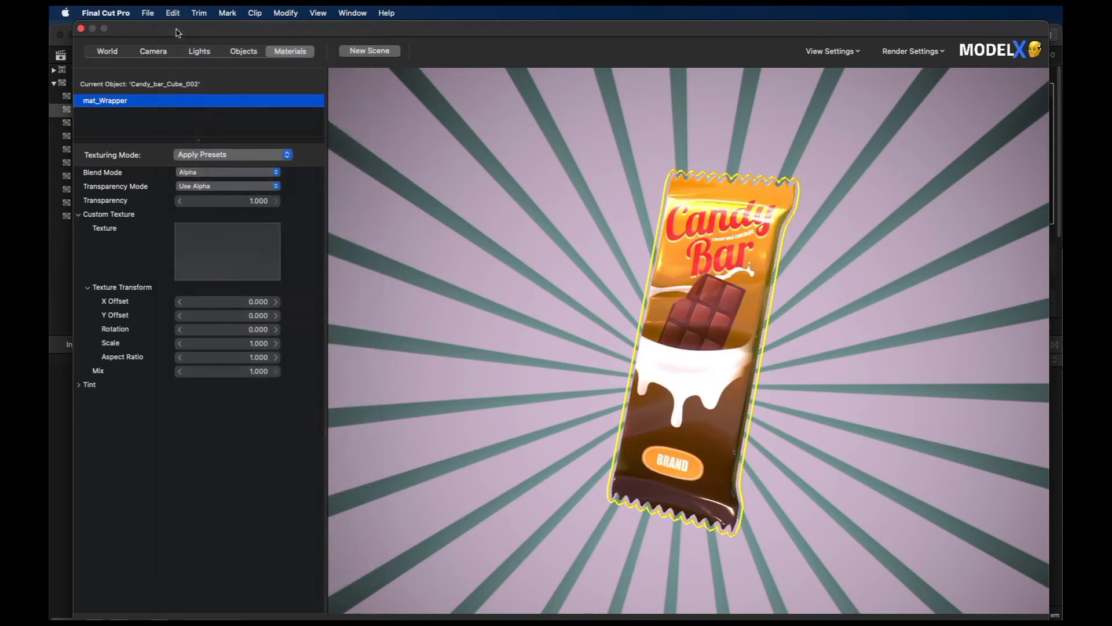
Step: Switch the mat_Wrapper texturing mode to Advanced Material Editing and look over its material settings
{"action": "left_click", "coordinate": [244, 155]}
{"action": "mouse_move", "coordinate": [242, 157]}
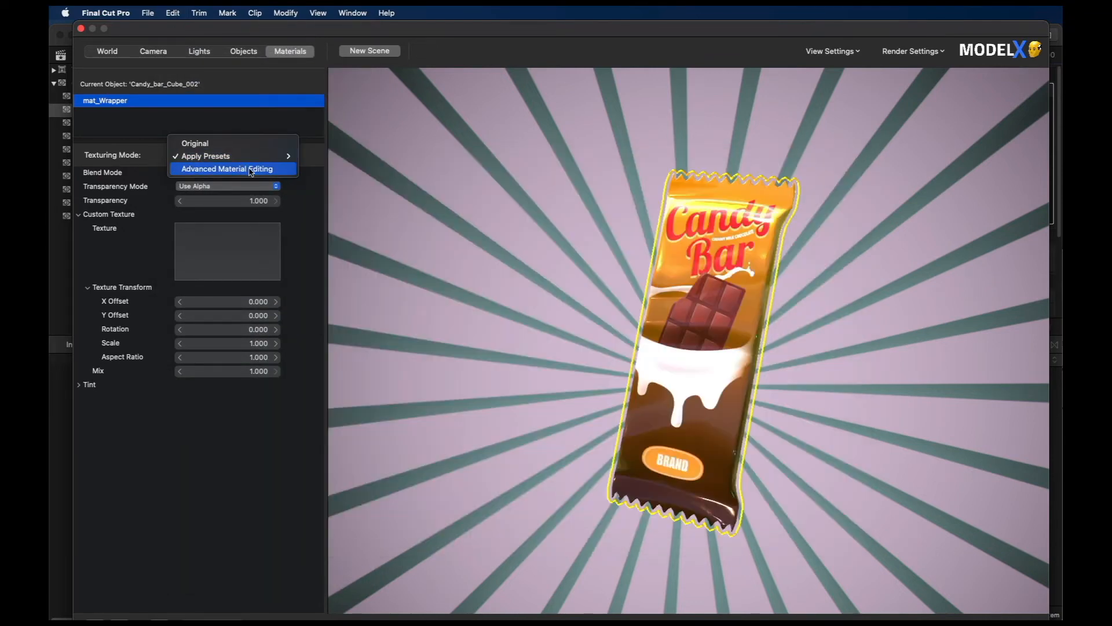
{"action": "left_click", "coordinate": [248, 171]}
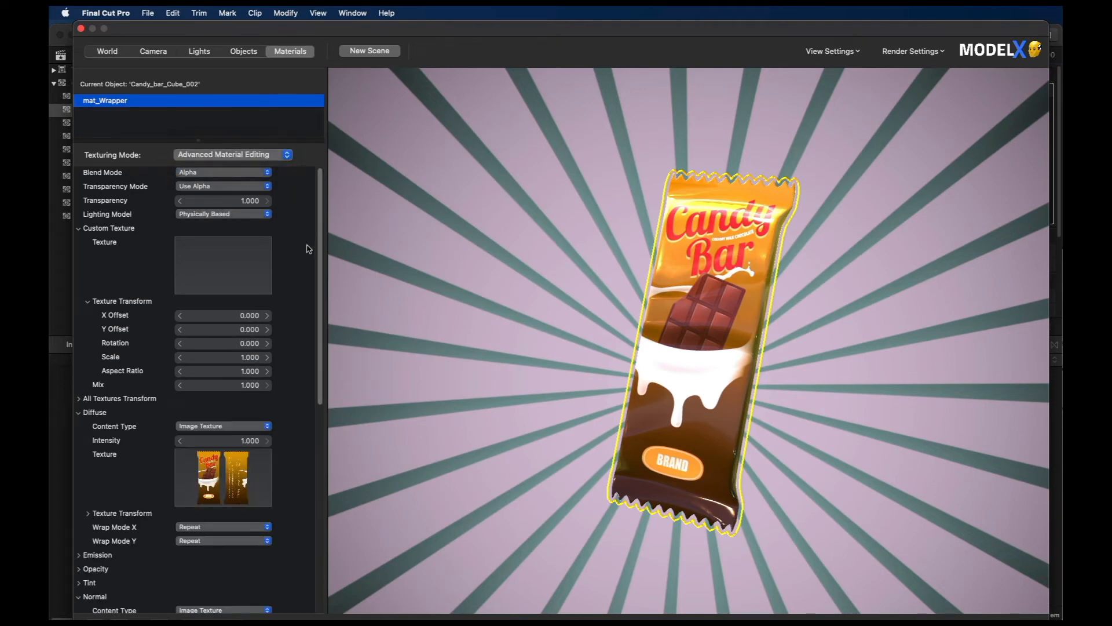
{"action": "scroll", "coordinate": [300, 269], "scroll_direction": "down", "scroll_amount": 5}
{"action": "scroll", "coordinate": [298, 290], "scroll_direction": "up", "scroll_amount": 5}
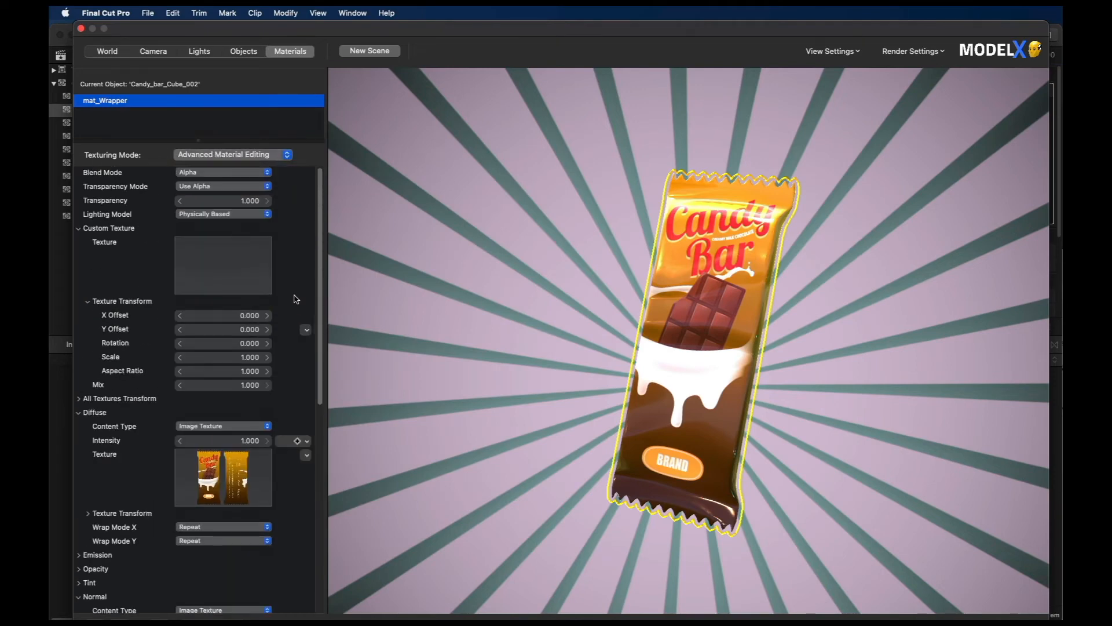
{"action": "scroll", "coordinate": [295, 301], "scroll_direction": "down", "scroll_amount": 9}
{"action": "scroll", "coordinate": [291, 348], "scroll_direction": "up", "scroll_amount": 9}
{"action": "scroll", "coordinate": [289, 371], "scroll_direction": "down", "scroll_amount": 9}
{"action": "scroll", "coordinate": [287, 368], "scroll_direction": "up", "scroll_amount": 9}
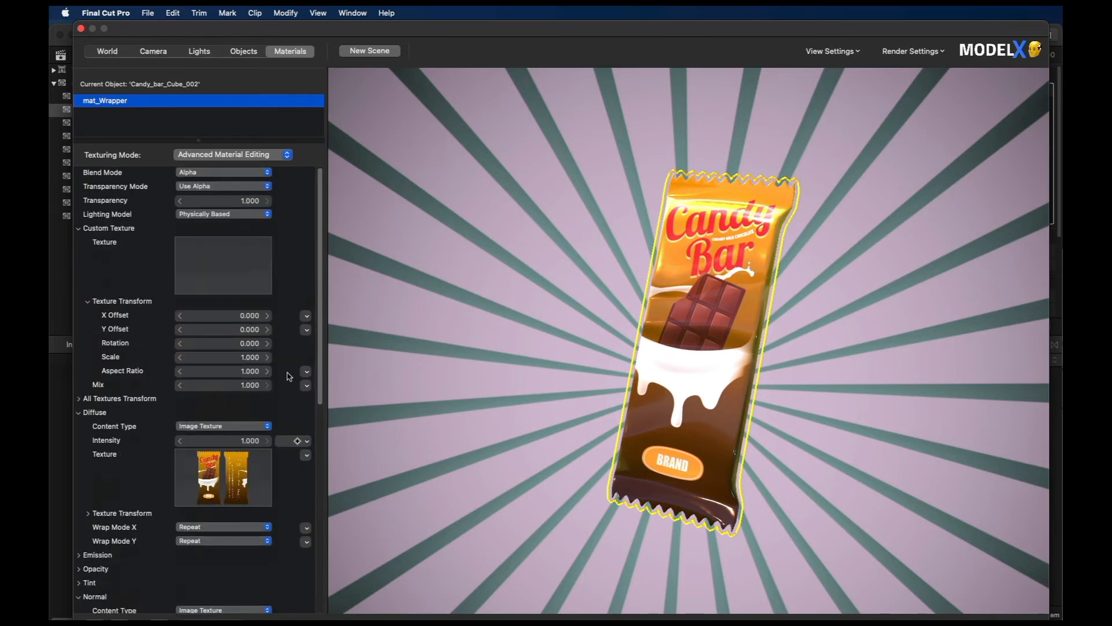
Step: Replace the wrapper's diffuse texture with the Pexels candy photo (JPEG) from the ModelX_Tutorials folder
{"action": "scroll", "coordinate": [295, 379], "scroll_direction": "down", "scroll_amount": 1}
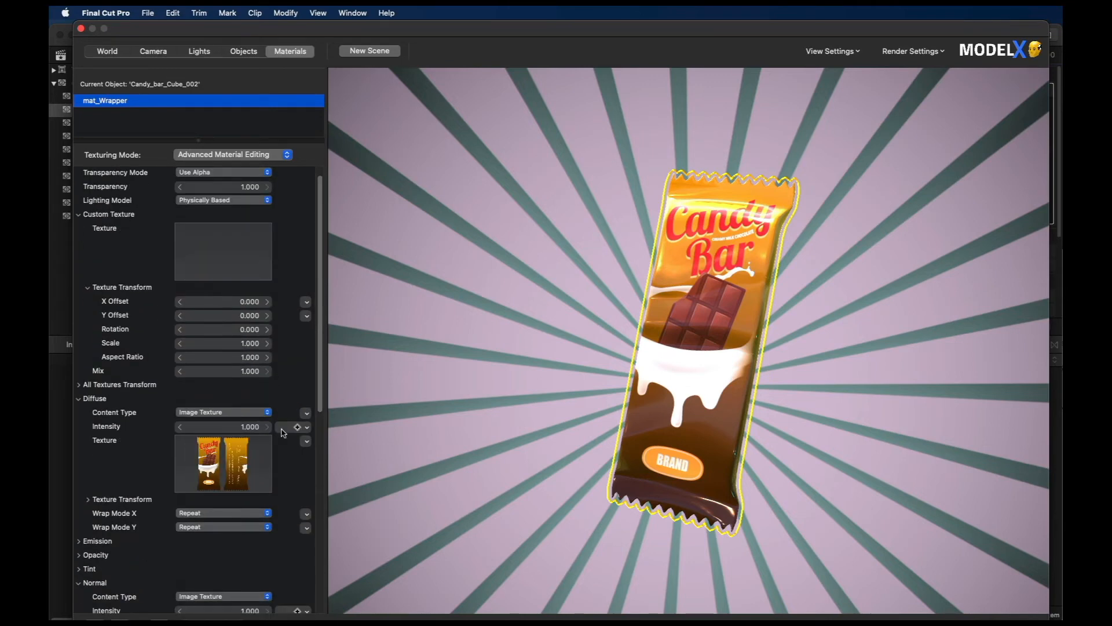
{"action": "left_click", "coordinate": [212, 469]}
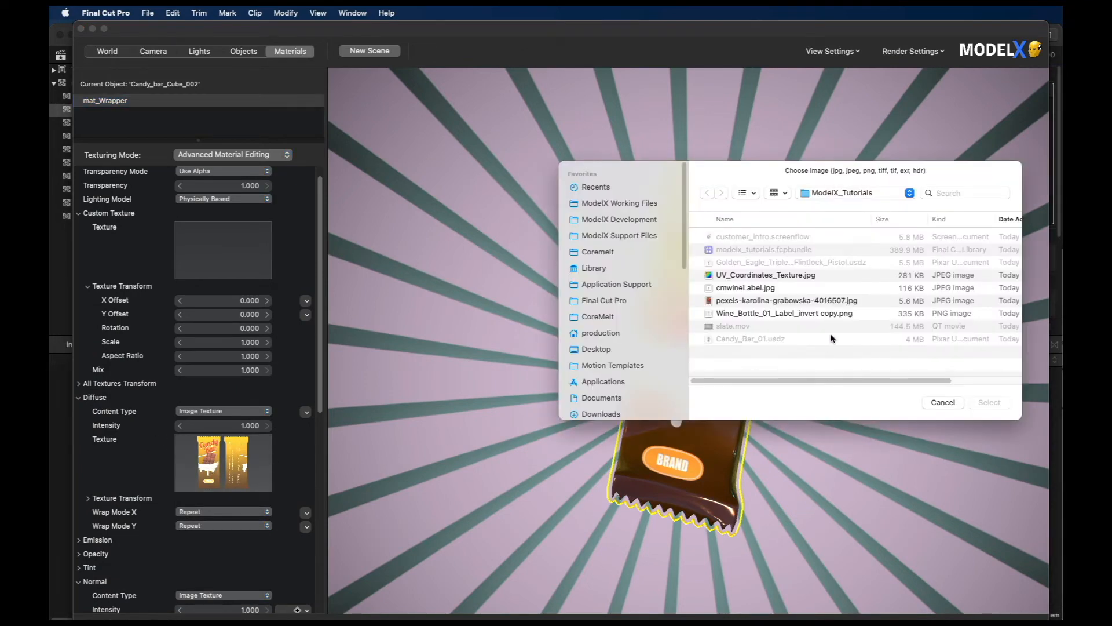
{"action": "left_click", "coordinate": [829, 301]}
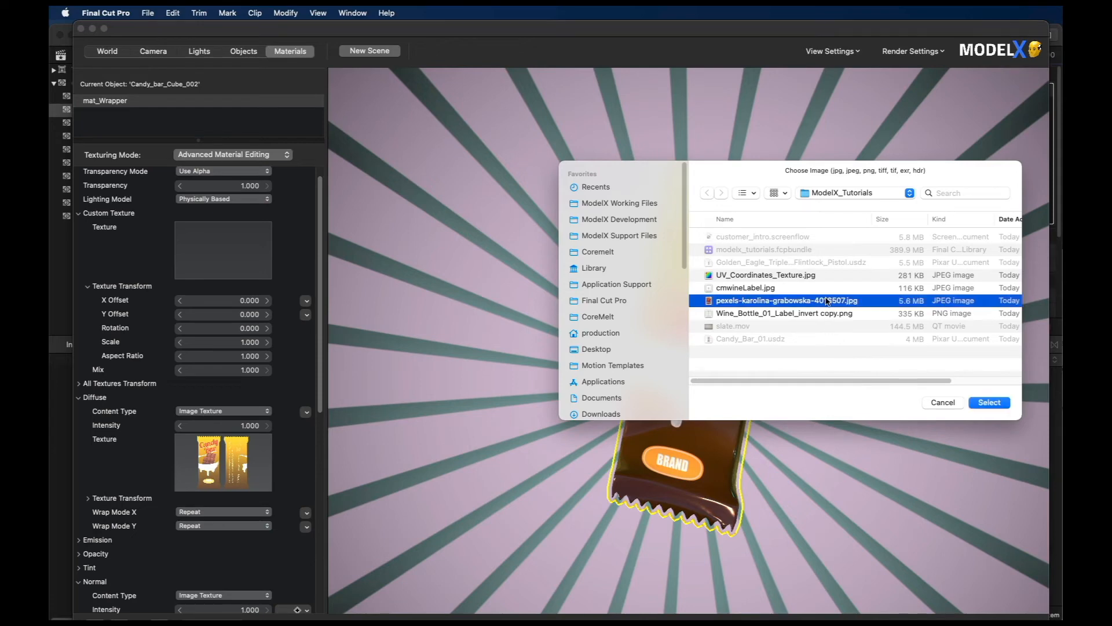
{"action": "left_click", "coordinate": [991, 402]}
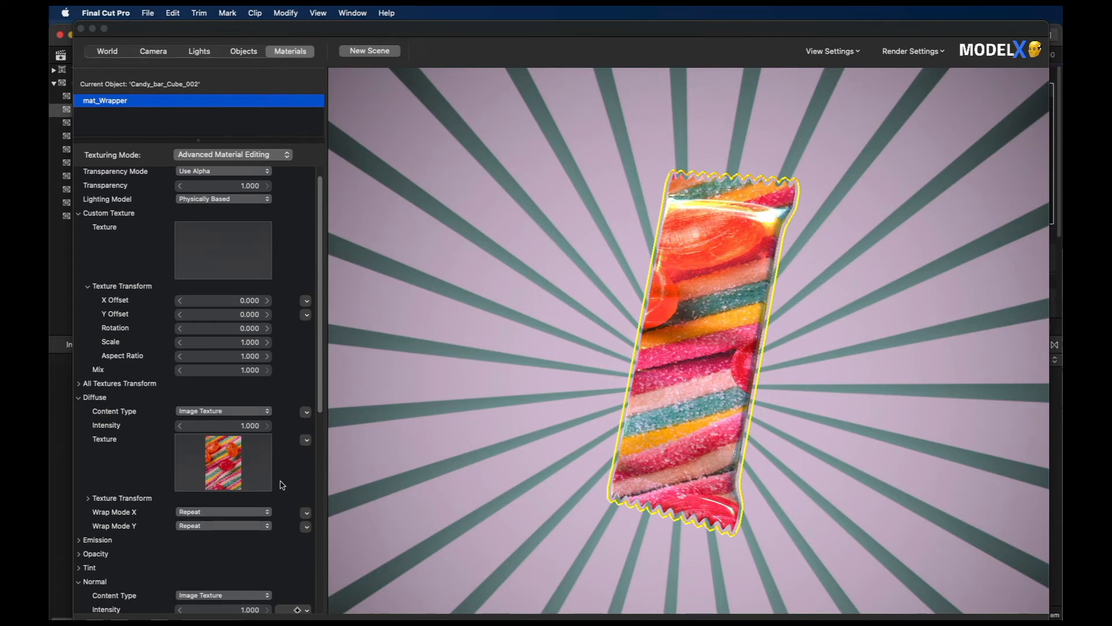
Step: Set the aspect ratio of the wrapper's diffuse texture transform to 0.7
{"action": "left_click", "coordinate": [87, 498]}
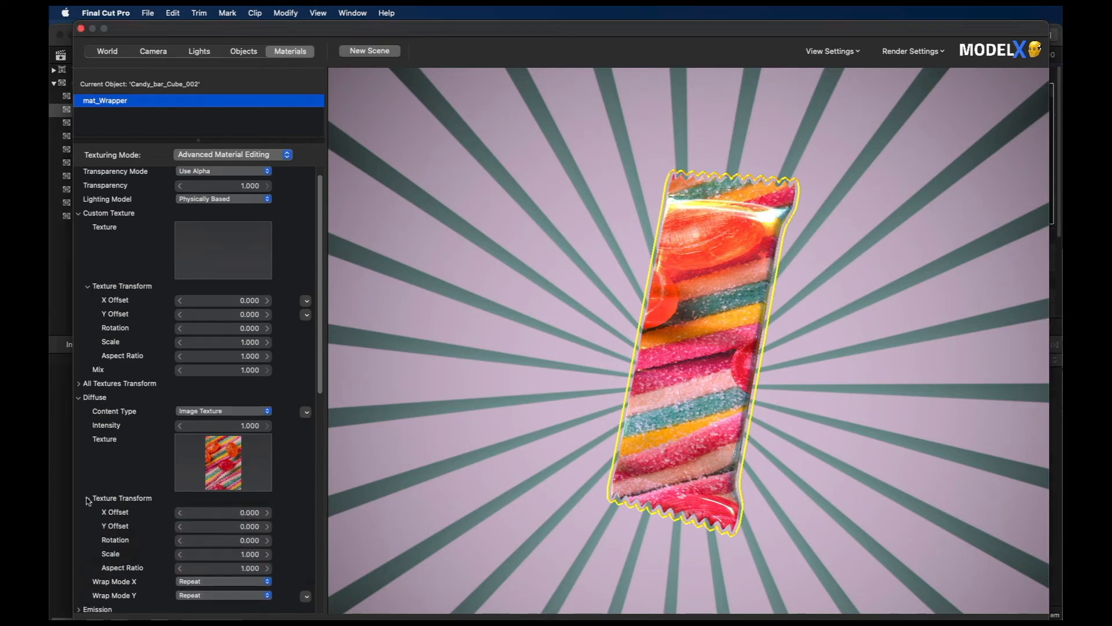
{"action": "left_click_drag", "start_coordinate": [253, 568], "coordinate": [251, 568]}
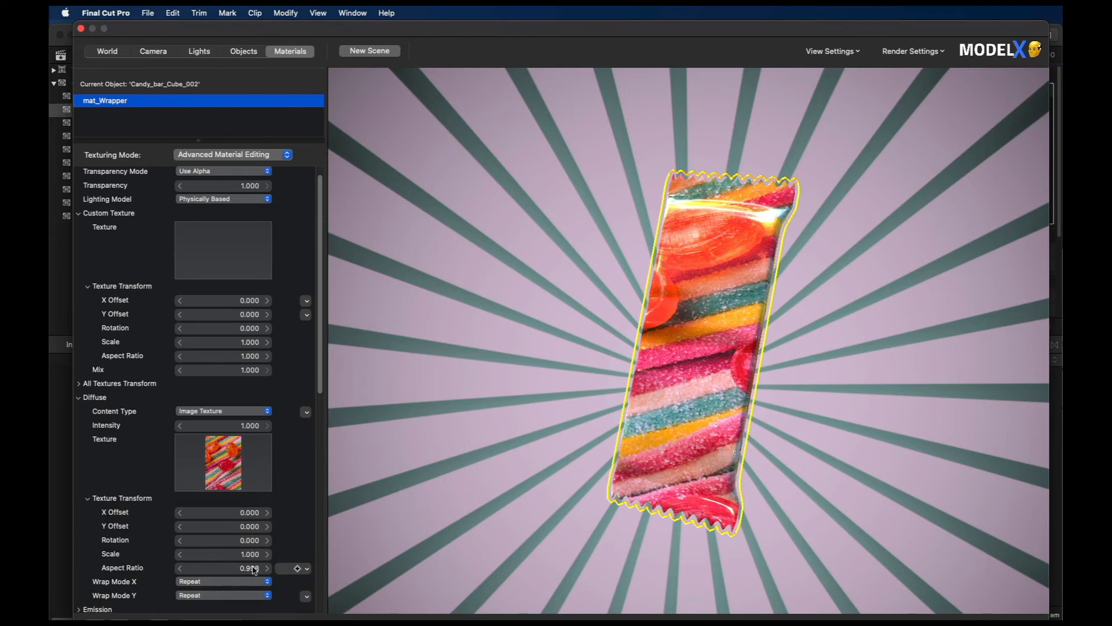
{"action": "left_click", "coordinate": [255, 569]}
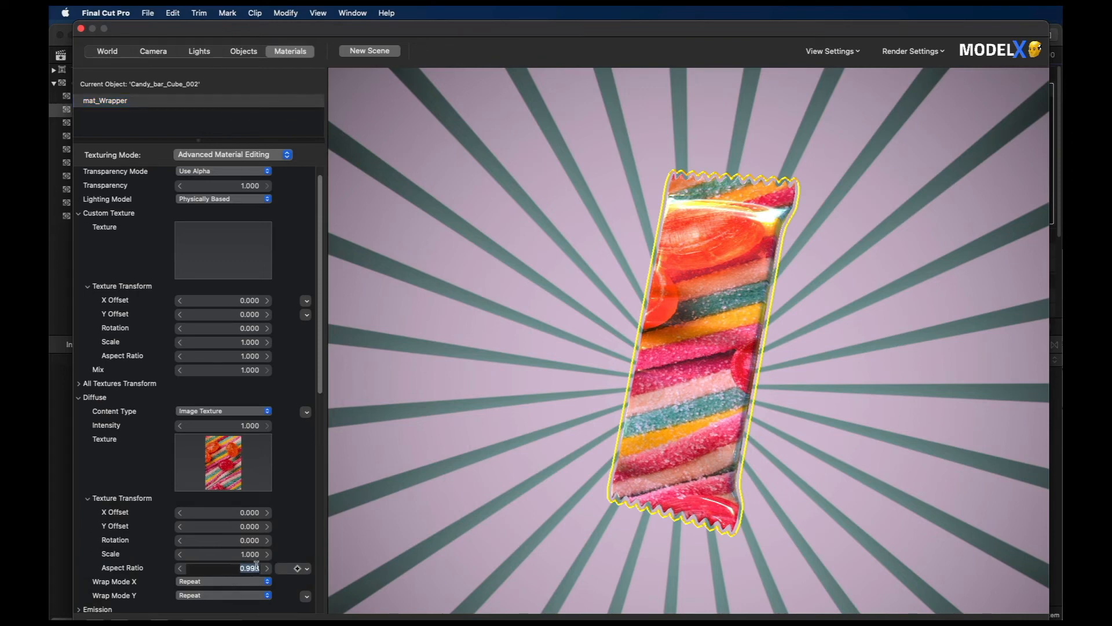
{"action": "type", "text": "0."}
{"action": "key", "text": "Return"}
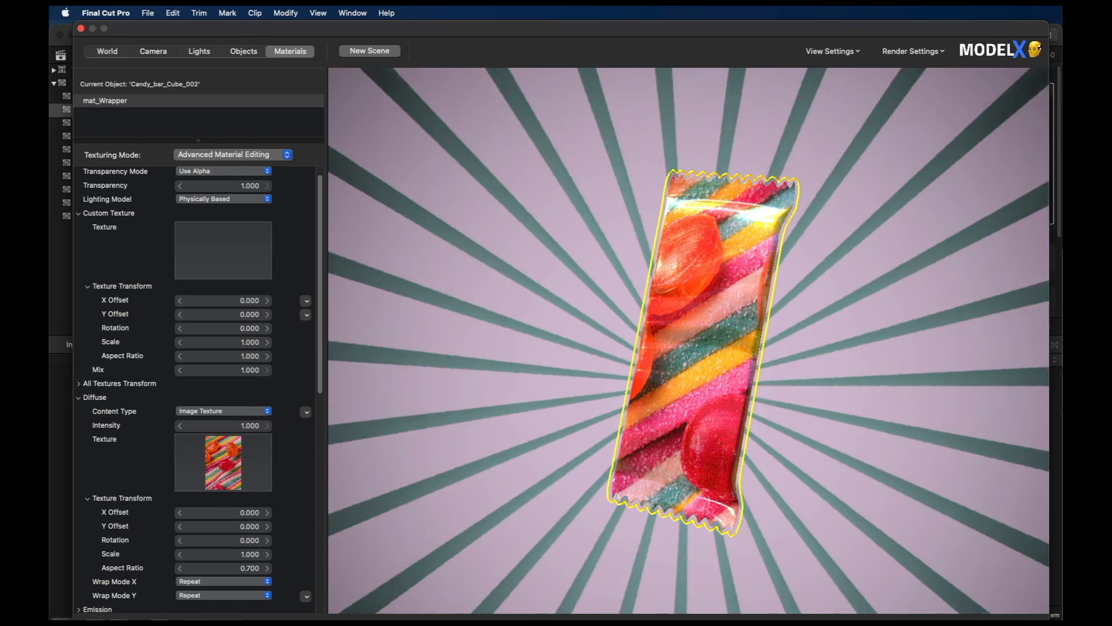
Step: Rotate Candy_bar_Cube_002 to X -31.702 and Y 37.788 and set keyframes on both rotation axes
{"action": "left_click", "coordinate": [244, 53]}
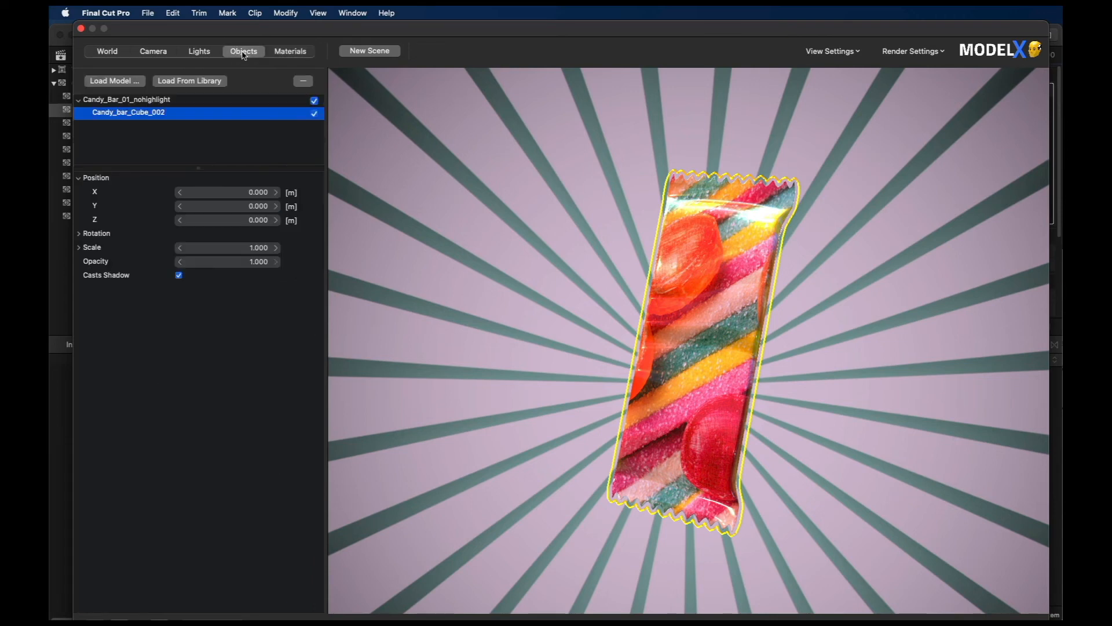
{"action": "left_click", "coordinate": [79, 234]}
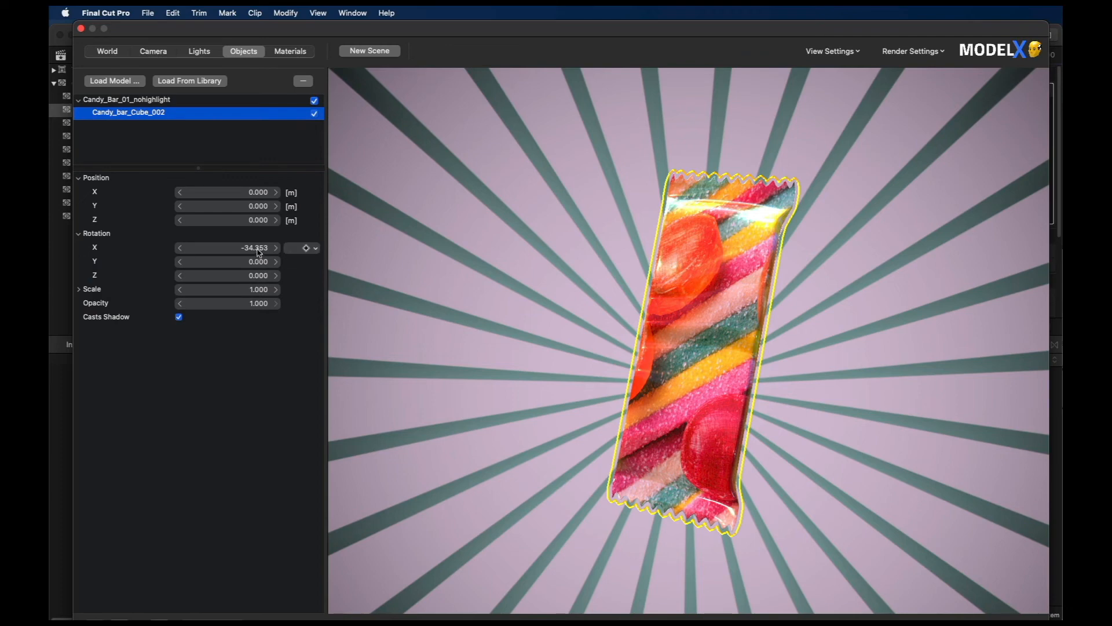
{"action": "left_click_drag", "start_coordinate": [257, 250], "coordinate": [472, 276]}
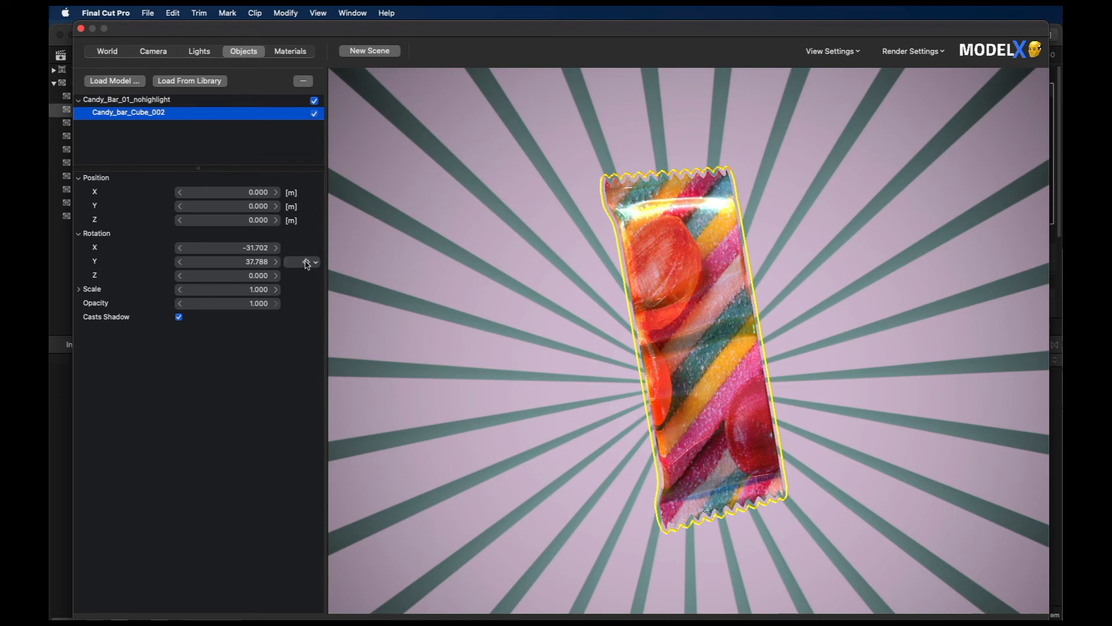
{"action": "left_click", "coordinate": [306, 263]}
{"action": "left_click", "coordinate": [306, 249]}
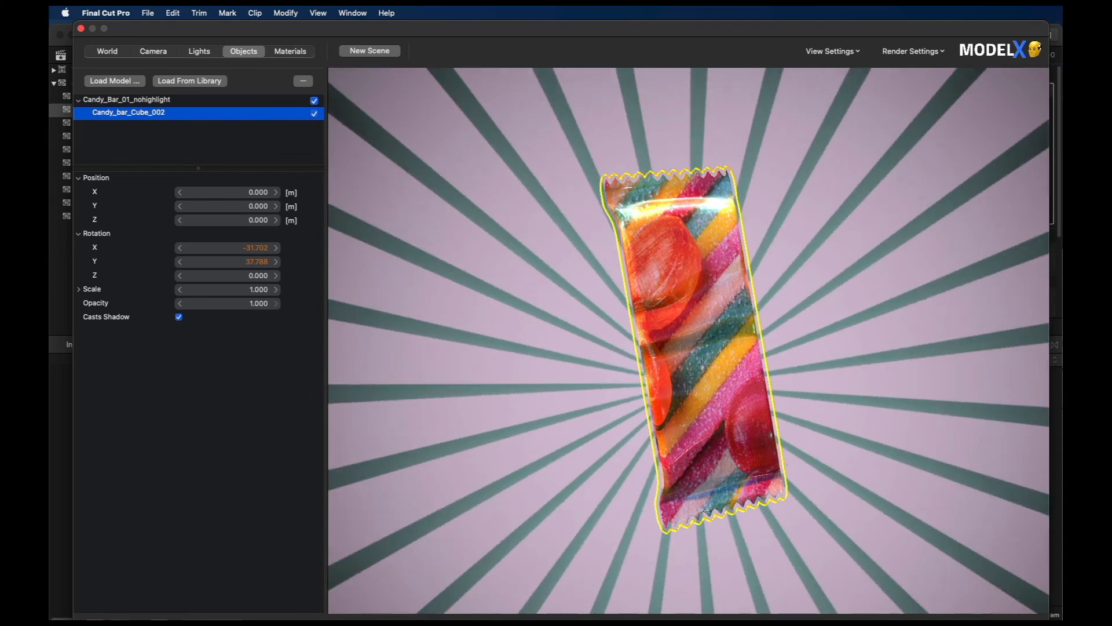
Step: Keyframe a second candy bar rotation with less X tilt and Y near 0 at the Rays clip's end, and preview the animation in the timeline
{"action": "mouse_move", "coordinate": [264, 250]}
{"action": "left_click_drag", "start_coordinate": [263, 250], "coordinate": [51, 257]}
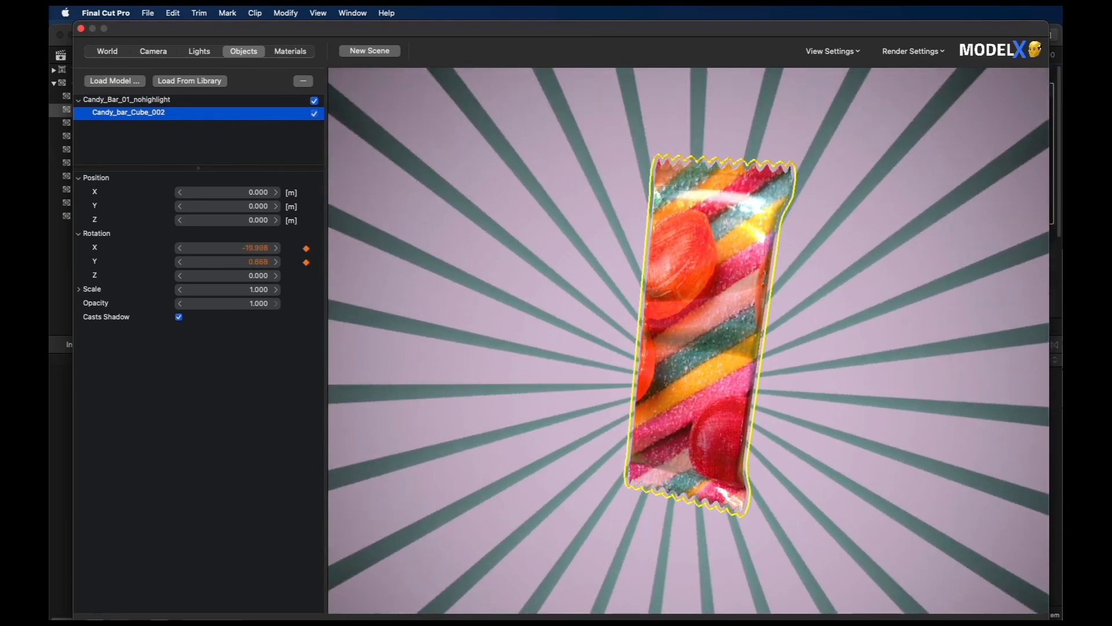
{"action": "left_click", "coordinate": [1018, 619]}
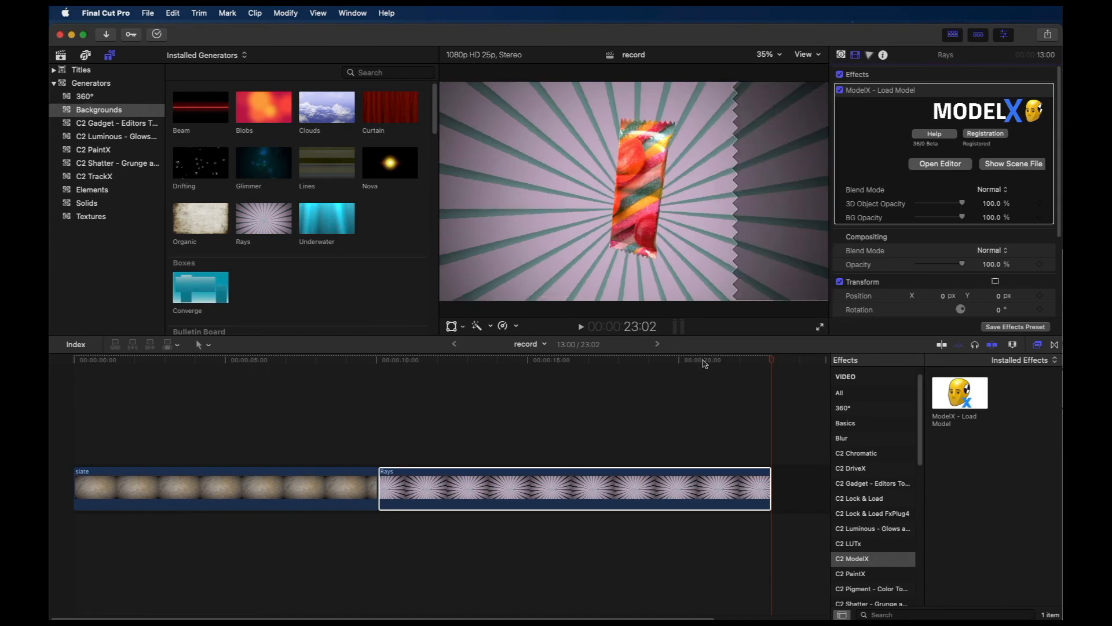
{"action": "left_click_drag", "start_coordinate": [703, 360], "coordinate": [401, 385]}
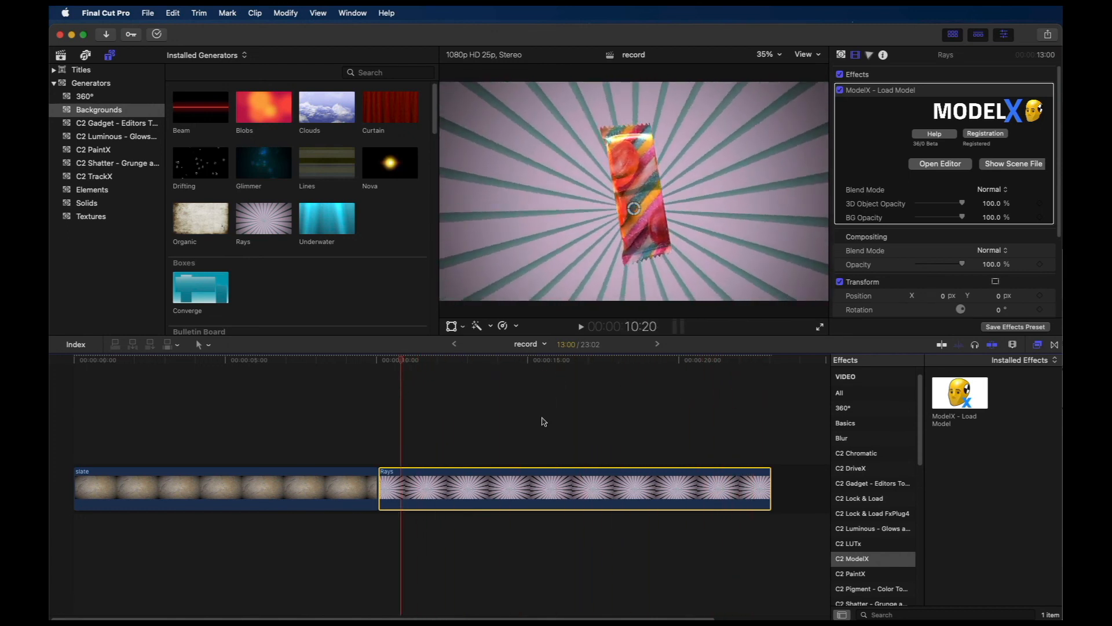